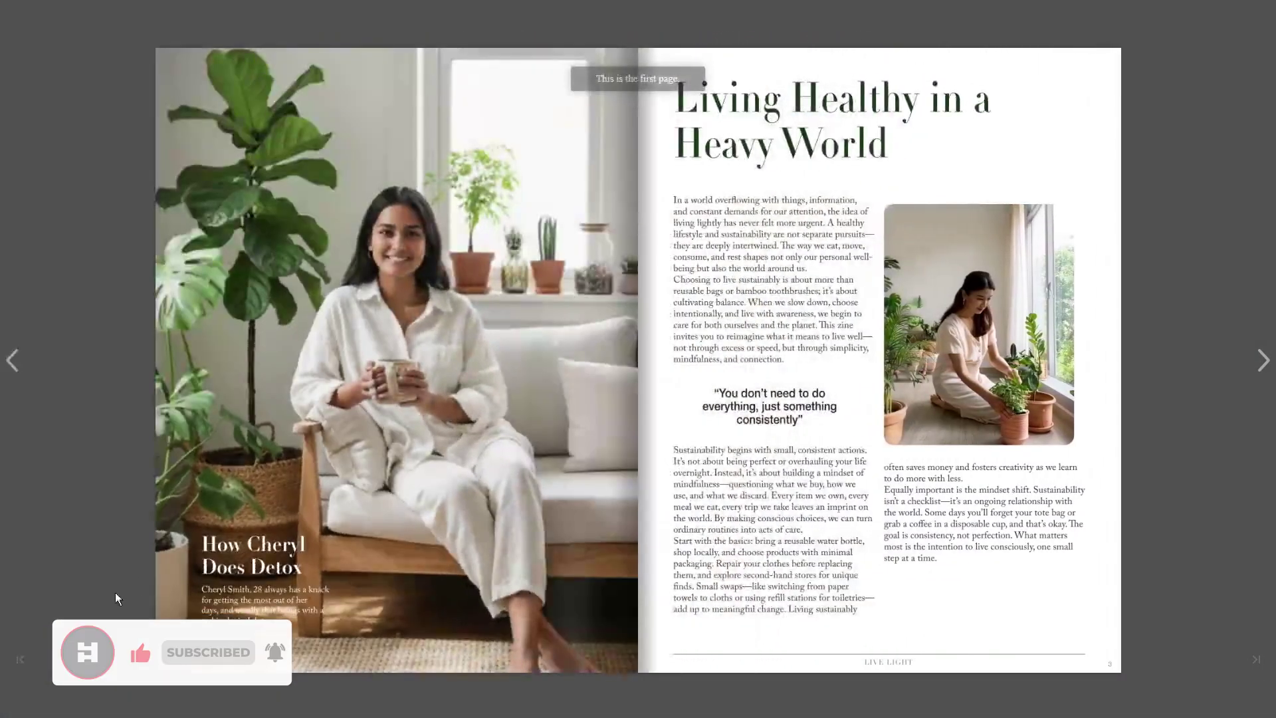
Leaf the flipbook forward to pages 4–5 and then to pages 6–7.
{"action": "left_click", "coordinate": [1109, 662]}
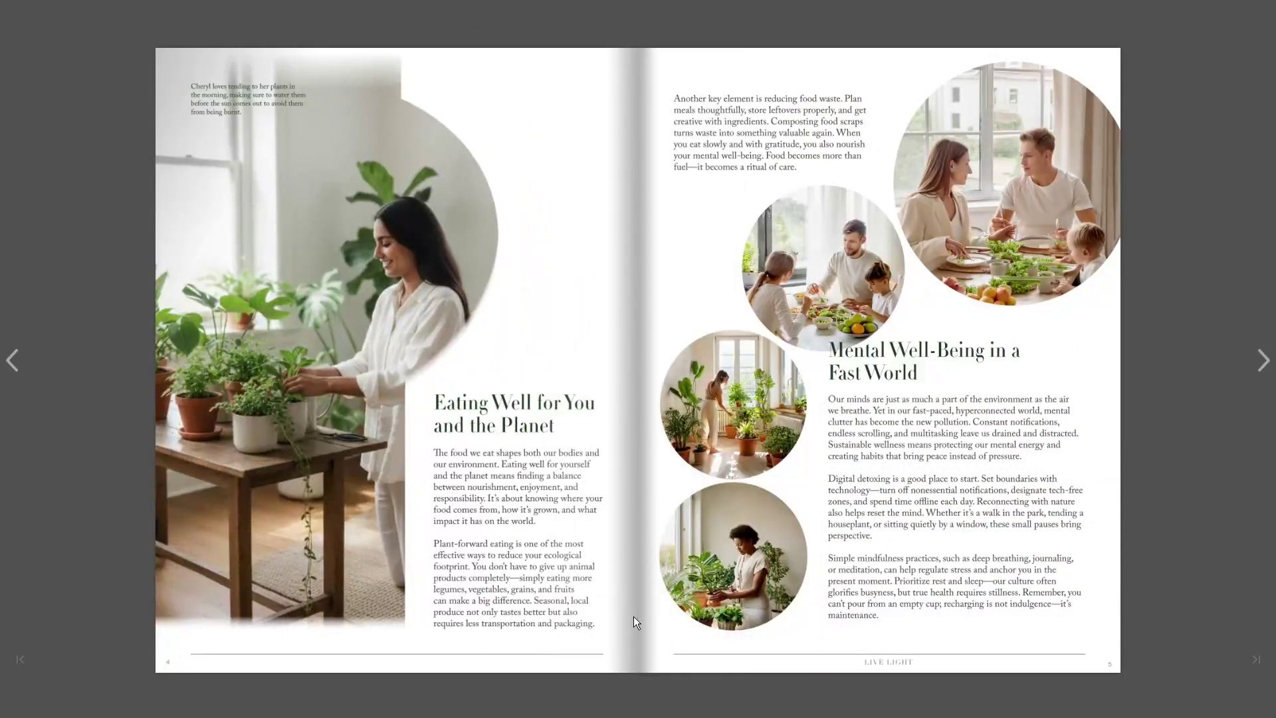
{"action": "left_click", "coordinate": [1104, 661]}
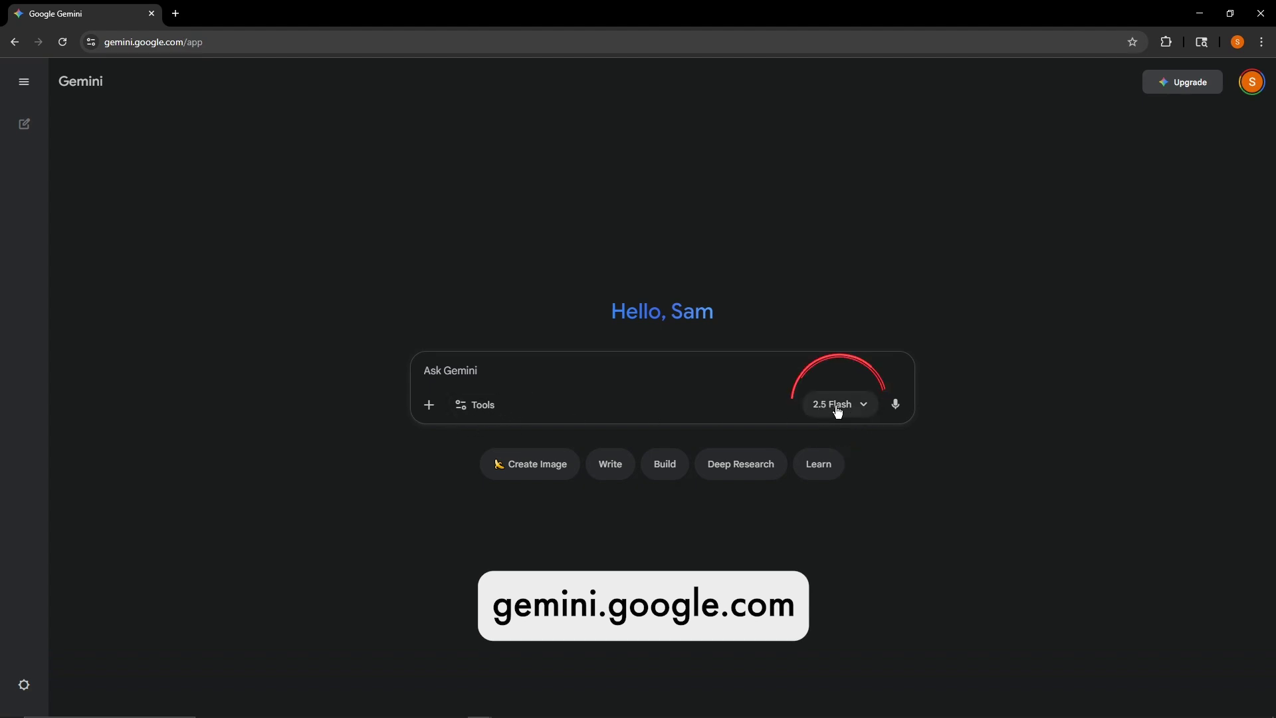
With image creation enabled, ask Gemini how to prompt for a sustainable-lifestyle magazine spread.
{"action": "left_click", "coordinate": [480, 413]}
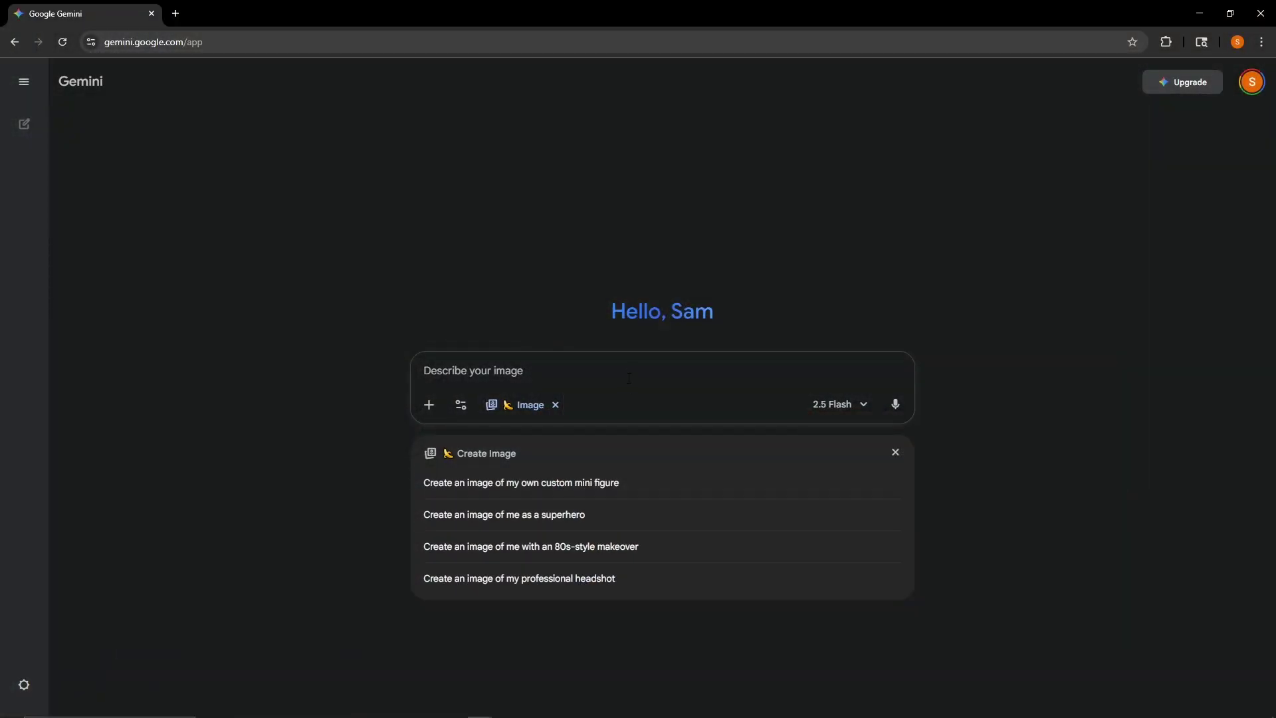
{"action": "type", "text": "if I wanted to generate an image of a modern magazine spread that is focused around lifestyle and sustainability, how should I write to prompt to get the best image from you?"}
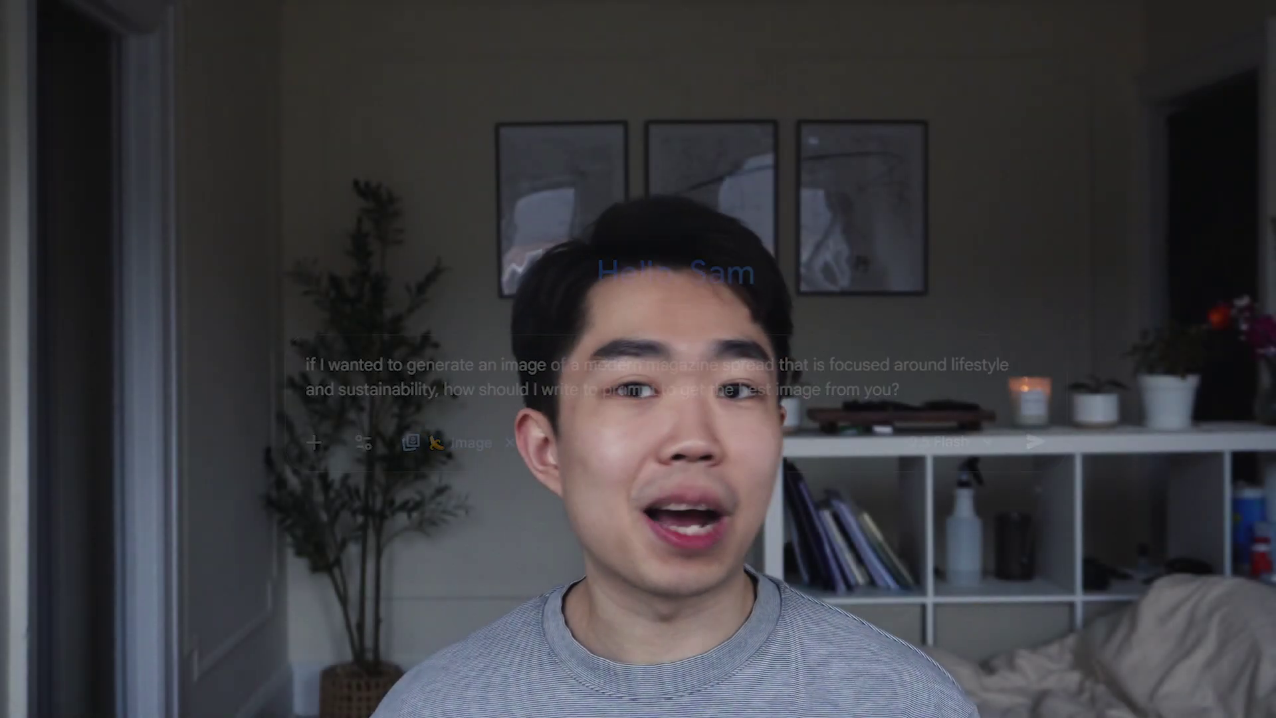
{"action": "key", "text": "Return"}
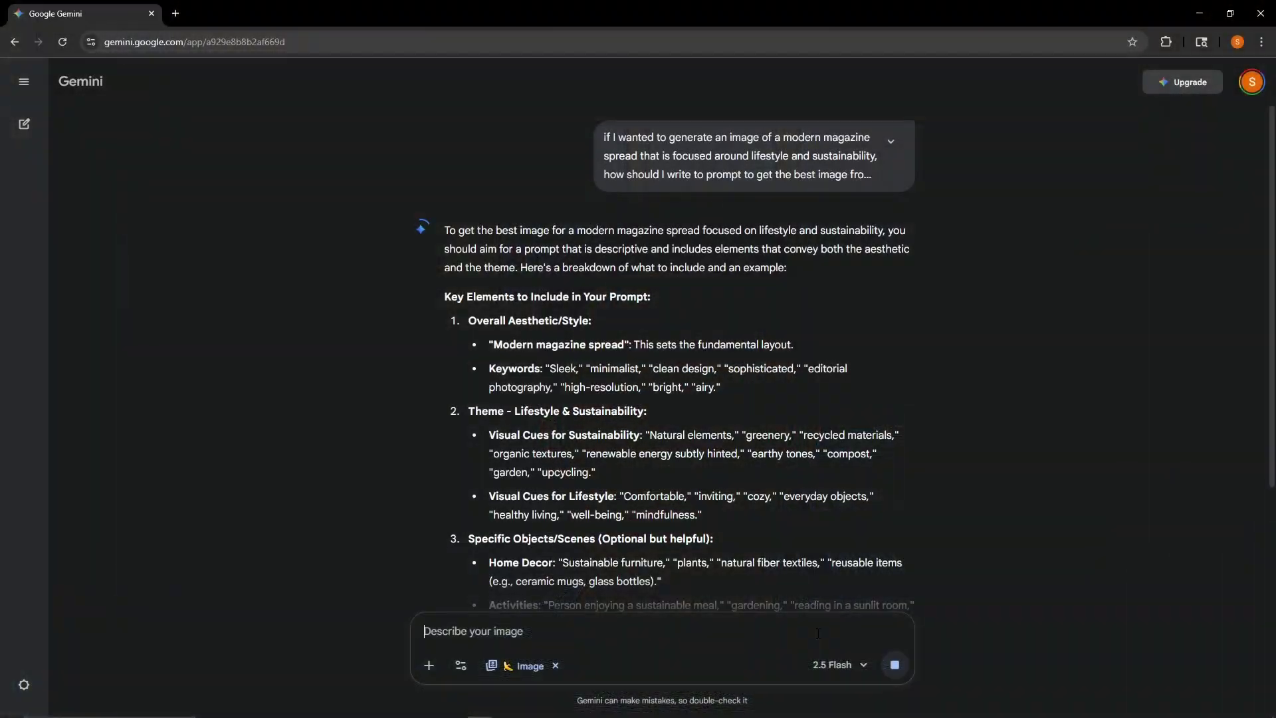
{"action": "scroll", "coordinate": [872, 461], "scroll_direction": "down", "scroll_amount": 7}
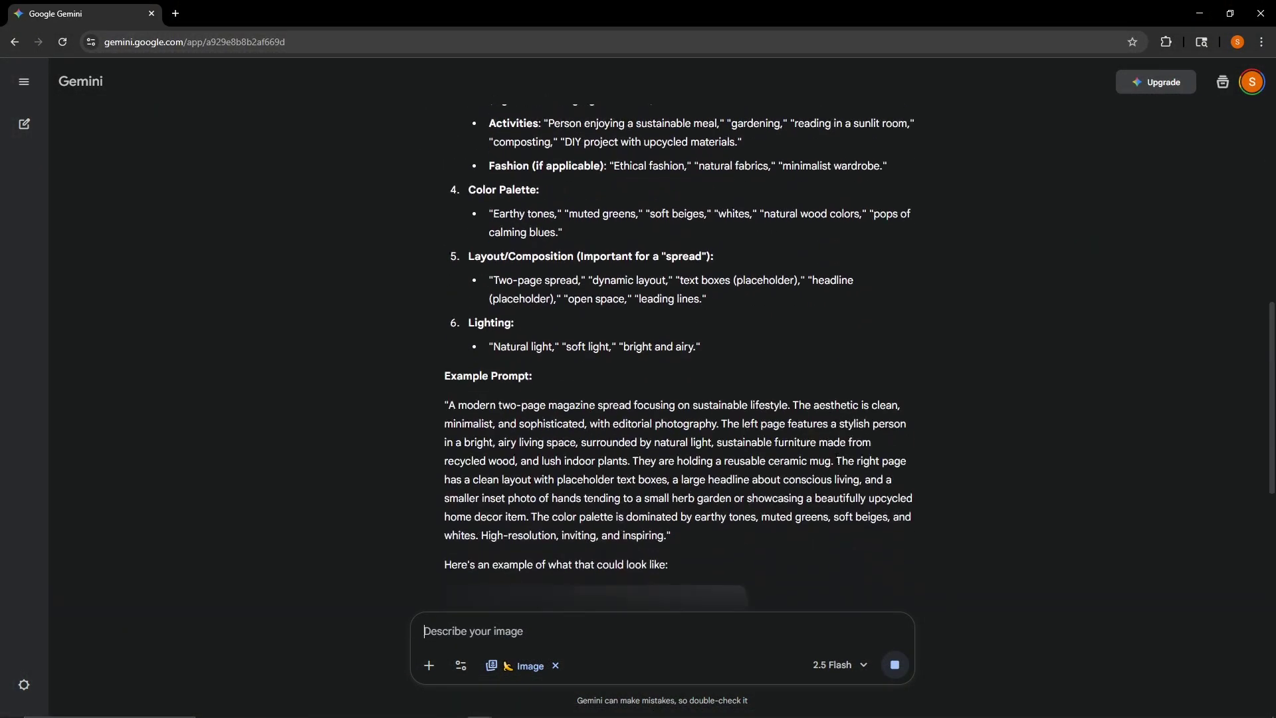
{"action": "scroll", "coordinate": [872, 461], "scroll_direction": "up", "scroll_amount": 6}
{"action": "scroll", "coordinate": [872, 467], "scroll_direction": "down", "scroll_amount": 10}
{"action": "scroll", "coordinate": [672, 628], "scroll_direction": "up", "scroll_amount": 2}
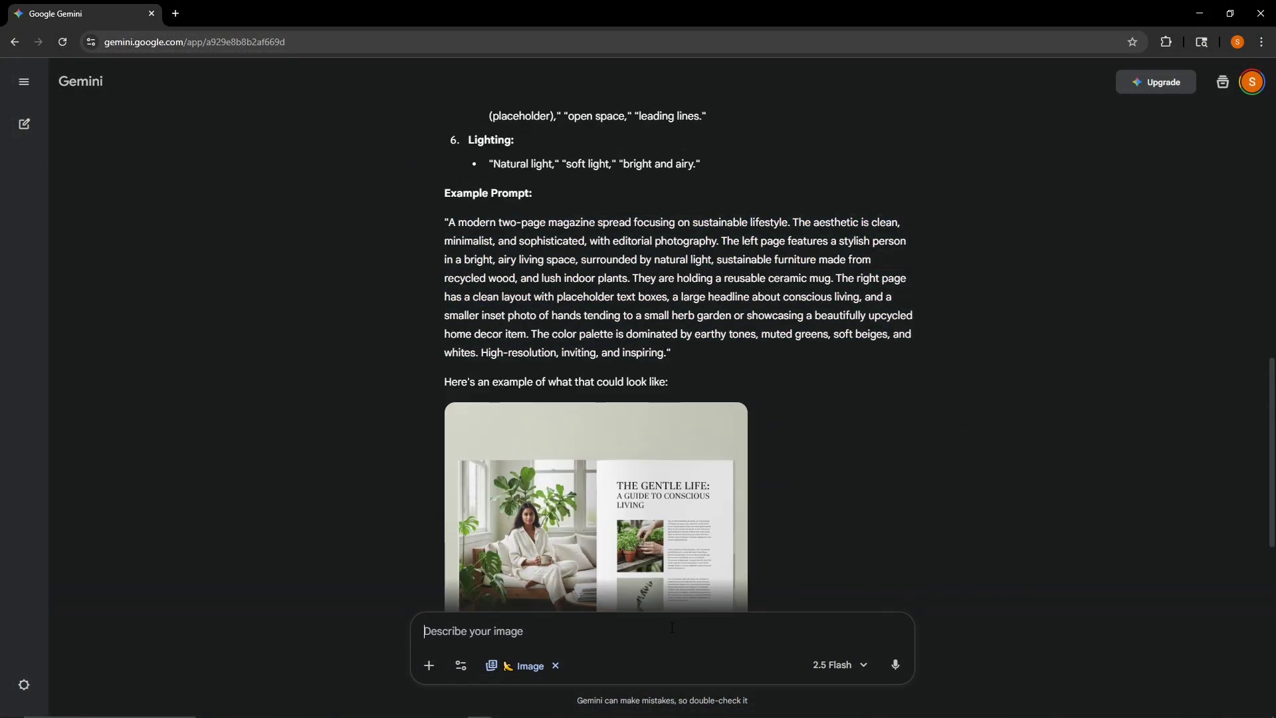
Request an image of Gemini's example prompt, then ask for a variation featuring a large image.
{"action": "type", "text": "generate me an image of:"}
{"action": "type", "text": "A modern two-page magazine spread focusing on sustainable lifestyle. The aesthetic is clean, minimalist, and sophisticated, with editorial photography. The left page features a stylish person in a bright, airy living space, surrounded by natural light, sustainable furniture made from recycled wood, and lush indoor plants. They are holding a reusable ceramic mug. The right page has a clean layout with placeholder text boxes, a large headline about conscious living, and a smaller inset photo of hands tending to a small herb garden or showcasing a beautifully upcycled home decor item. The color palette is dominated by earthy tones, muted greens, soft beiges, and whites. High-resolution, inviting, and inspiring."}
{"action": "left_click", "coordinate": [894, 666]}
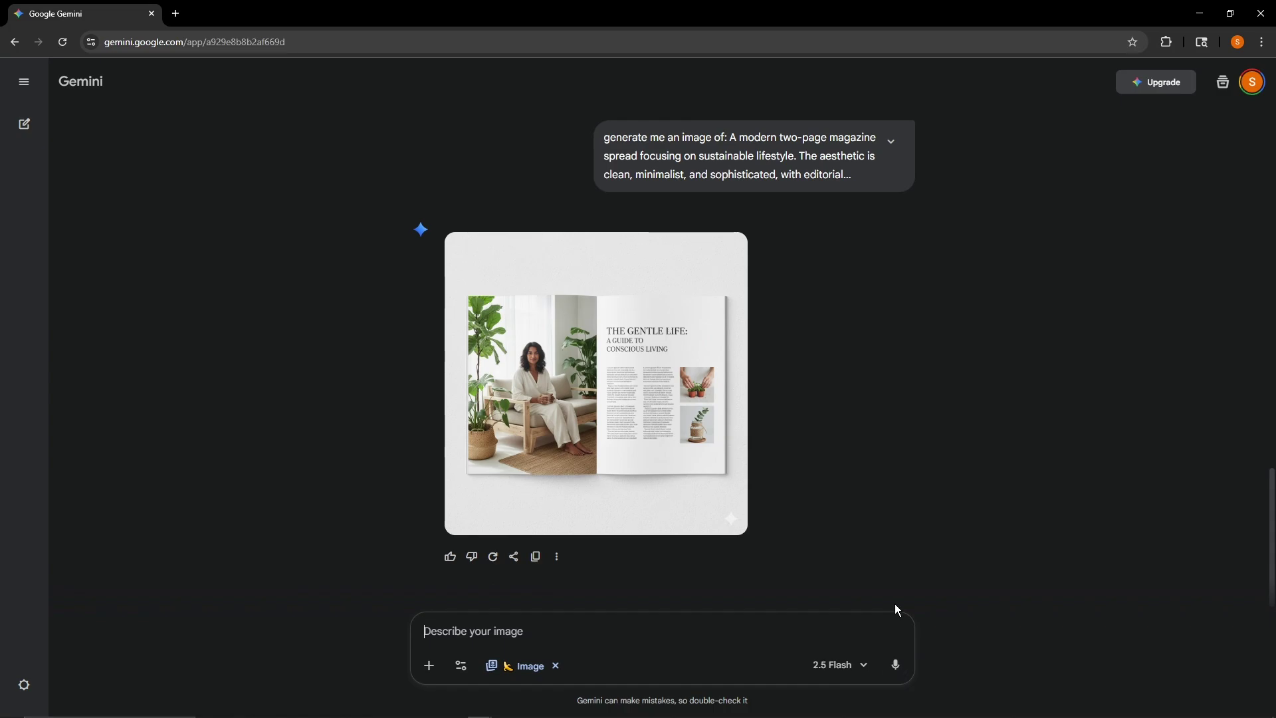
{"action": "type", "text": "Cr"}
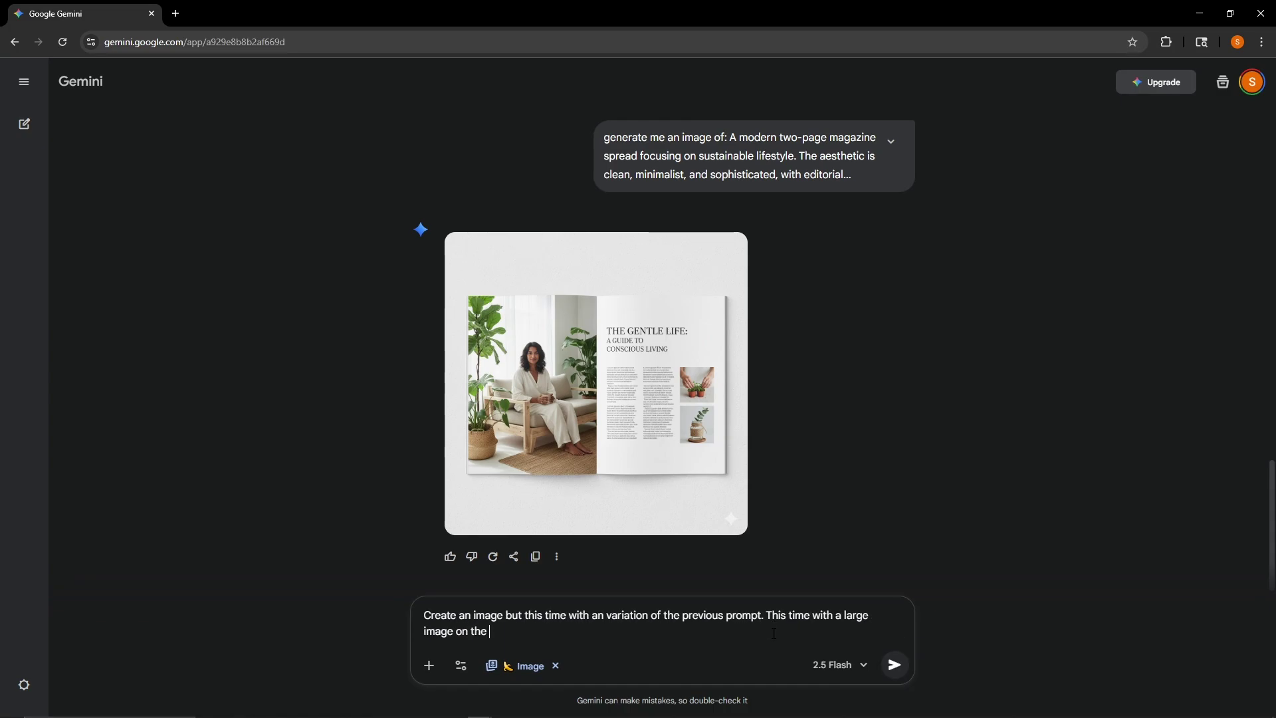
{"action": "type", "text": "design"}
{"action": "key", "text": "Return"}
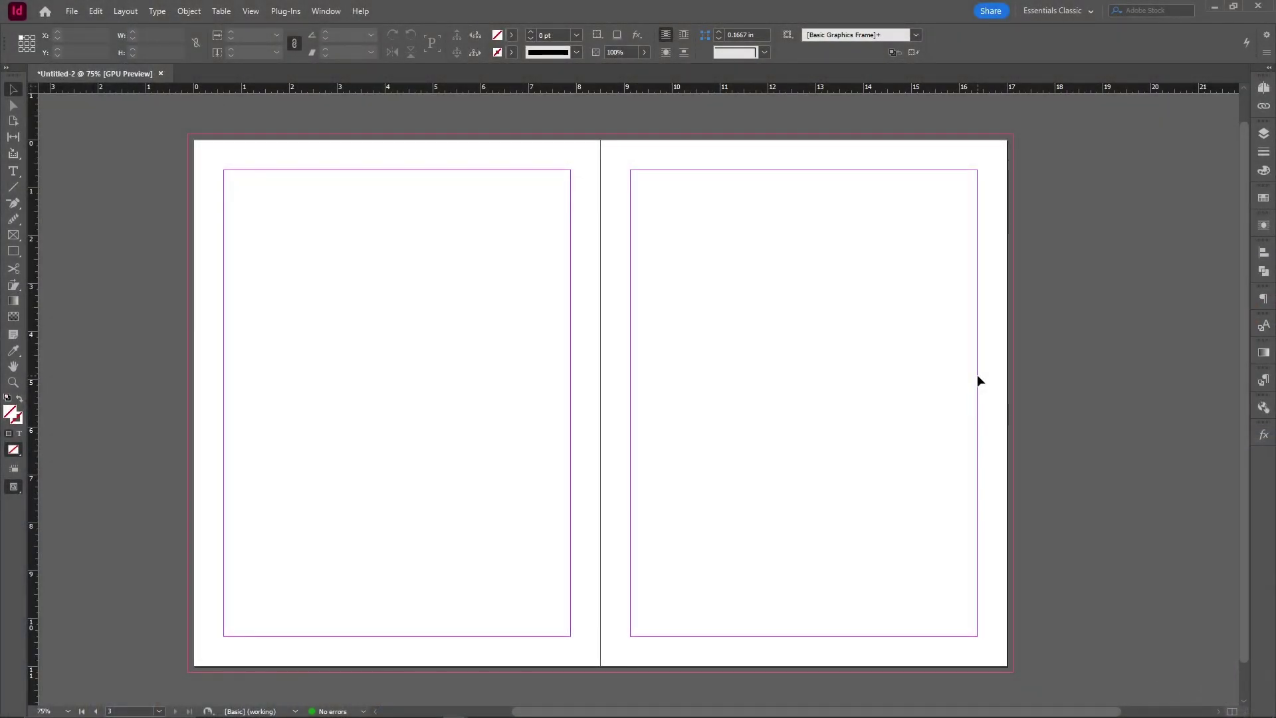
Open Text to Image in Advanced mode and copy Gemini's left-spread photo prompt into it.
{"action": "left_click", "coordinate": [325, 12]}
{"action": "left_click", "coordinate": [409, 384]}
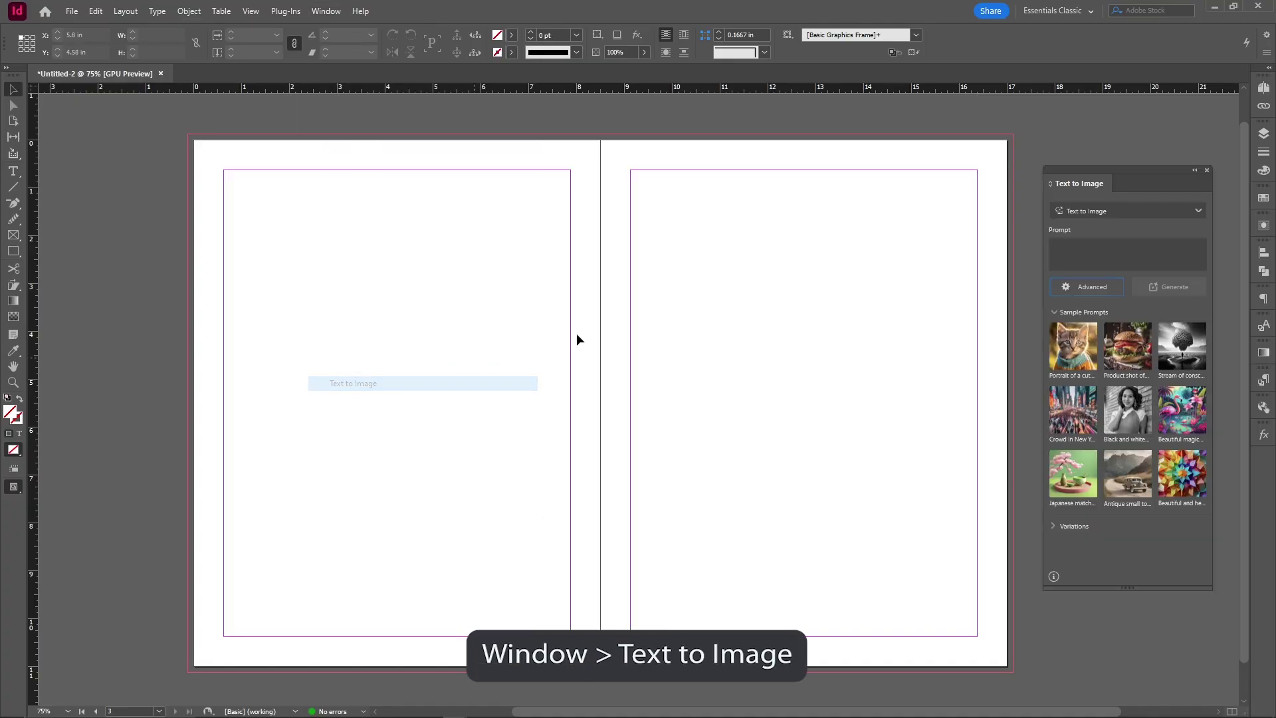
{"action": "left_click", "coordinate": [1110, 291]}
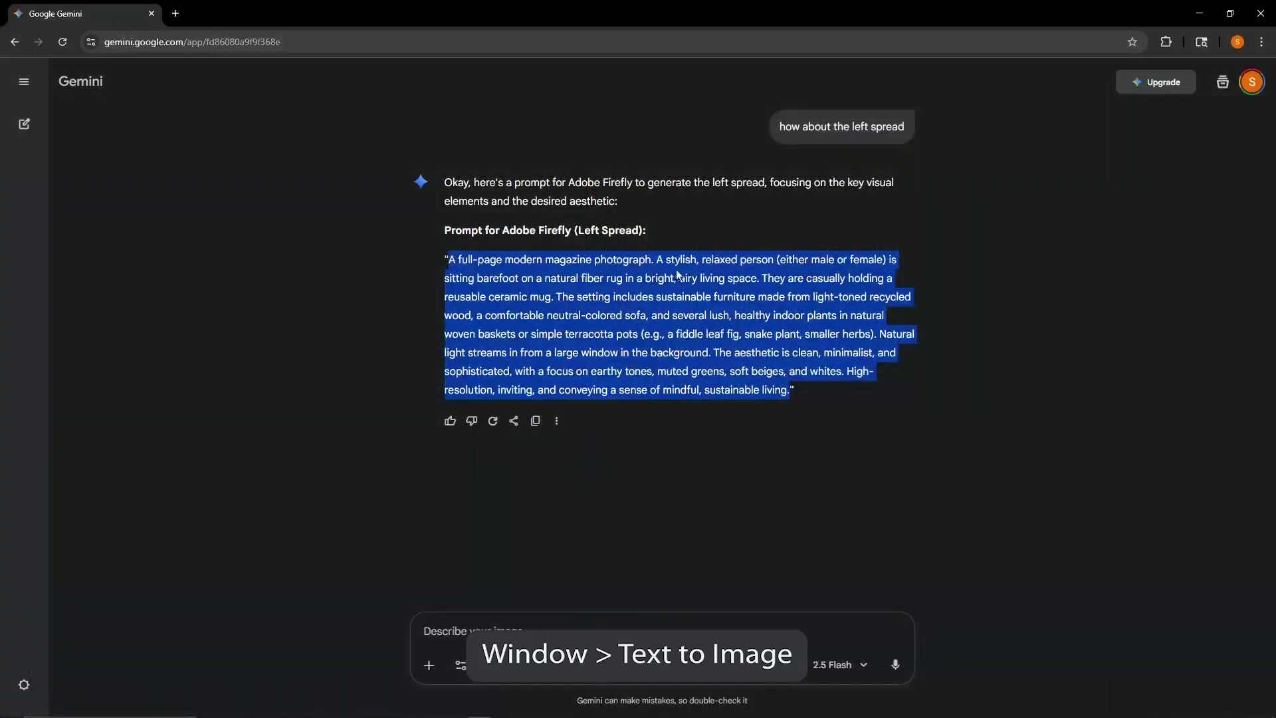
{"action": "left_click", "coordinate": [715, 304]}
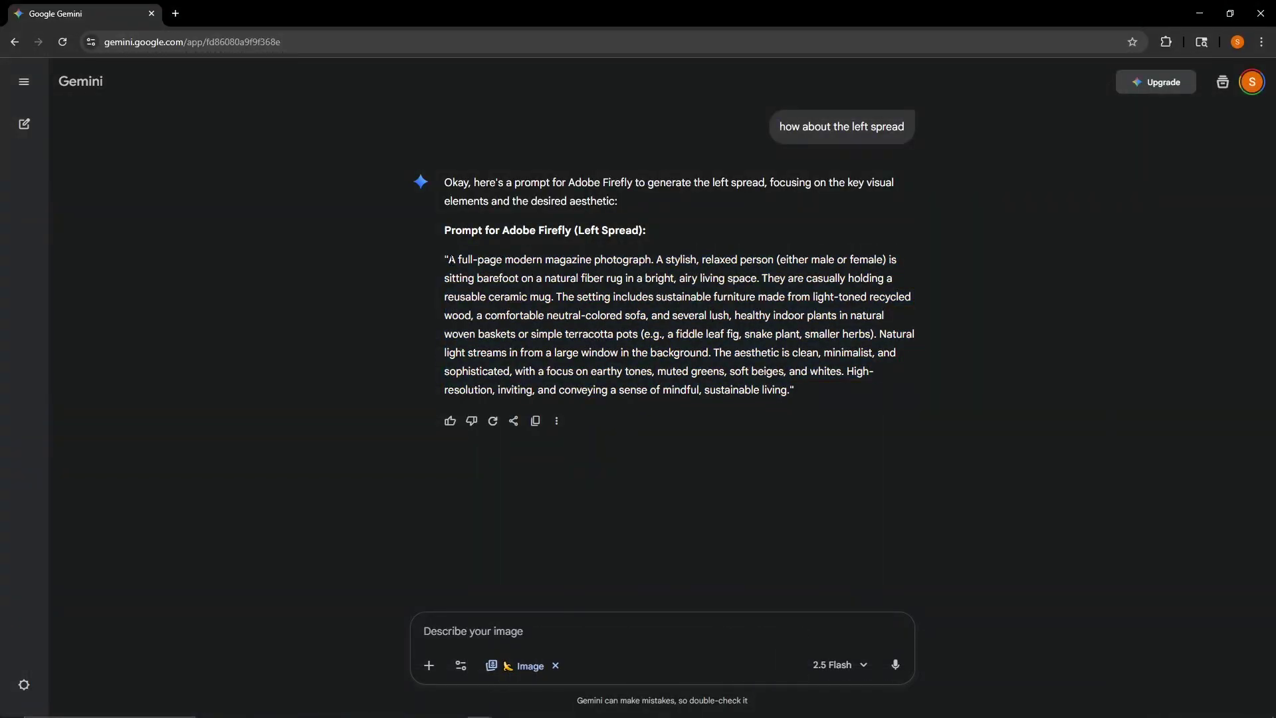
{"action": "left_click_drag", "start_coordinate": [449, 260], "coordinate": [734, 334]}
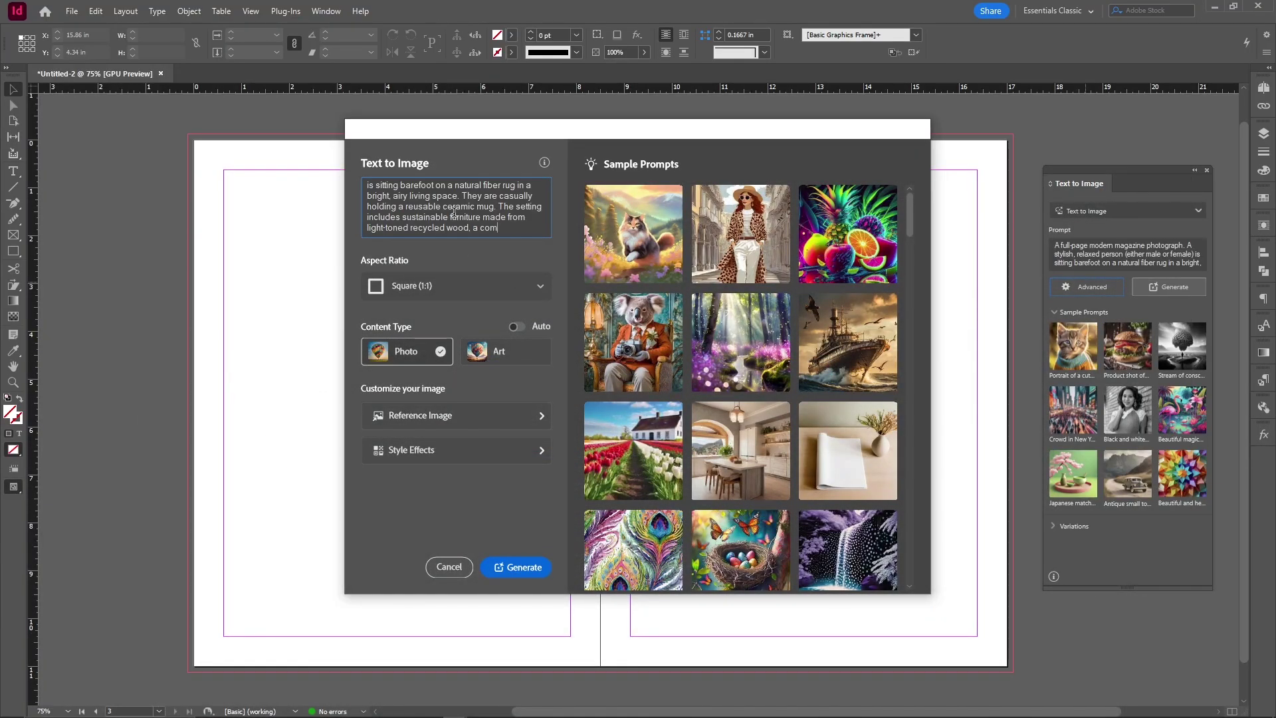
Generate Portrait (3:4) photos in the Minimalism style from the pasted prompt.
{"action": "left_click", "coordinate": [419, 345]}
{"action": "left_click", "coordinate": [456, 450]}
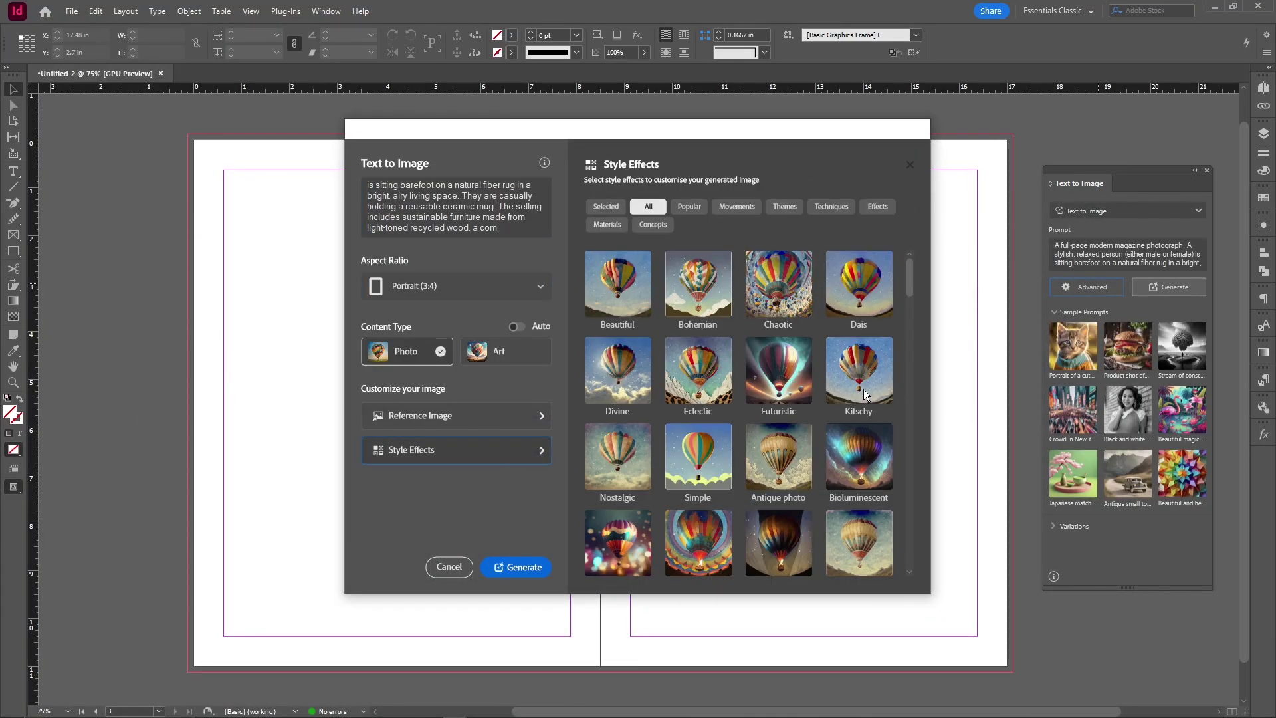
{"action": "scroll", "coordinate": [863, 389], "scroll_direction": "down", "scroll_amount": 5}
{"action": "left_click_drag", "start_coordinate": [910, 350], "coordinate": [908, 386]}
{"action": "left_click", "coordinate": [872, 418]}
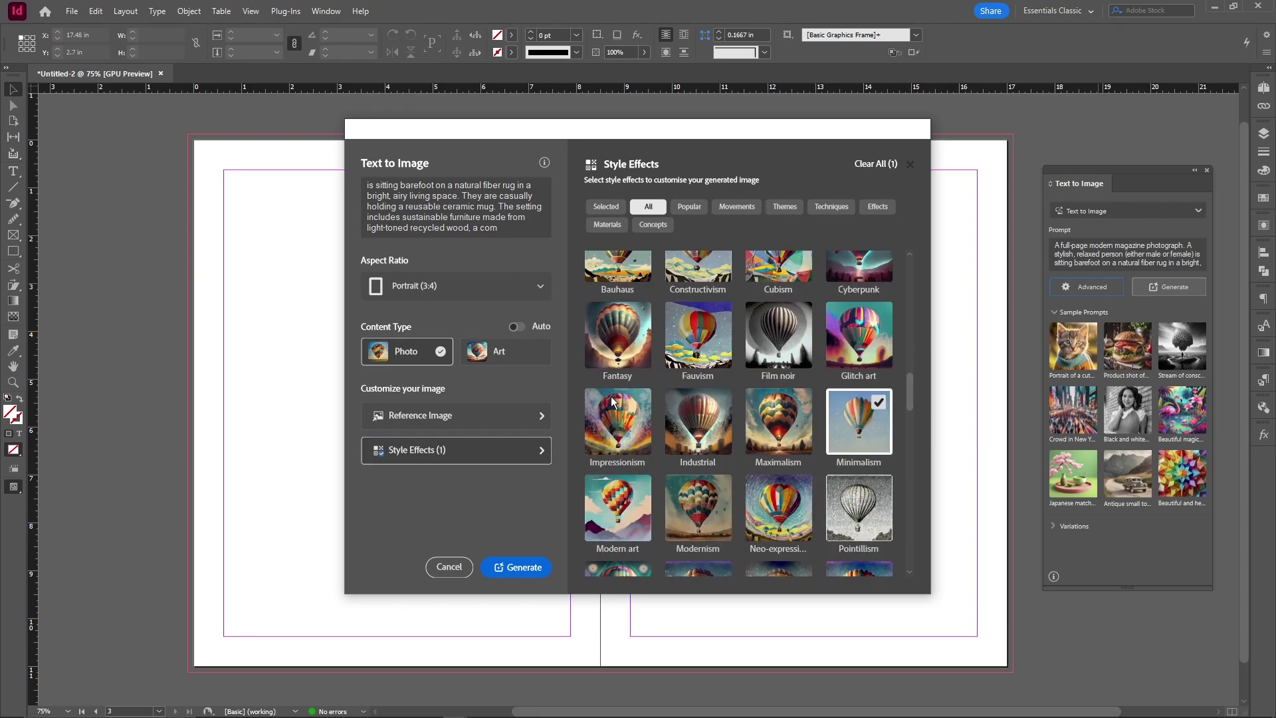
{"action": "left_click", "coordinate": [517, 565]}
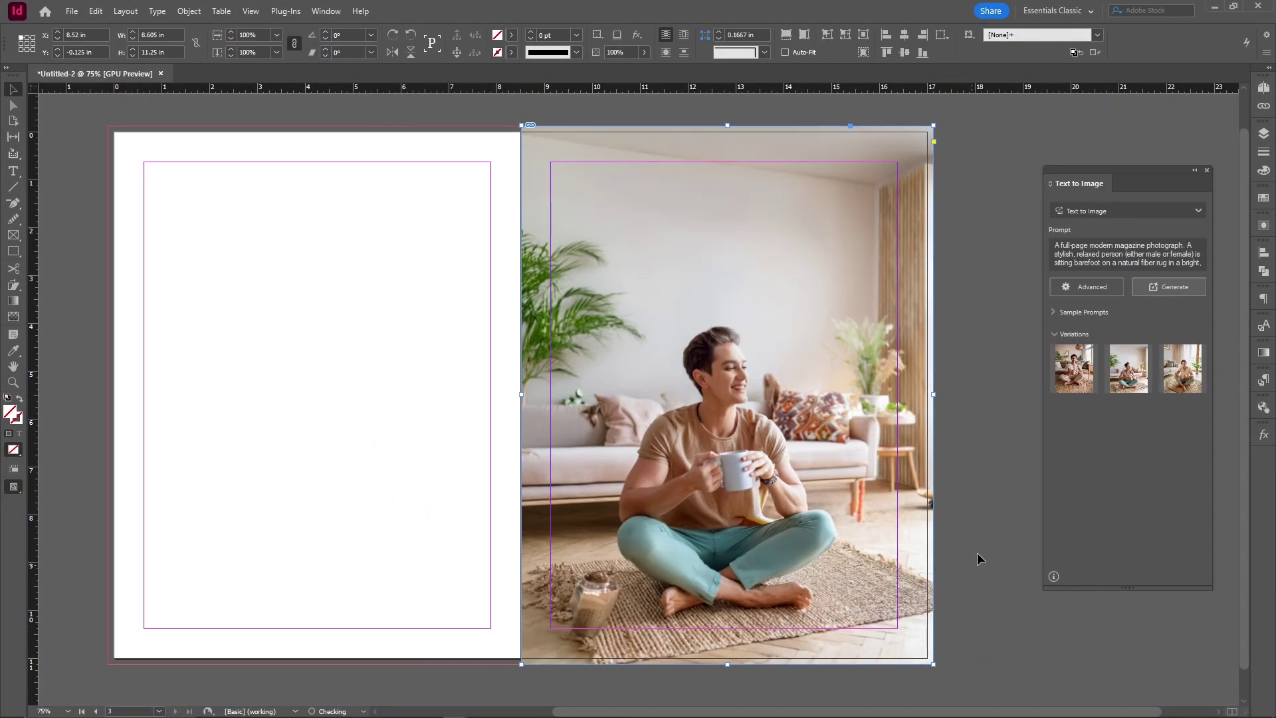
Undo the placed image and generate a fresh set of photo variations.
{"action": "key", "text": "w"}
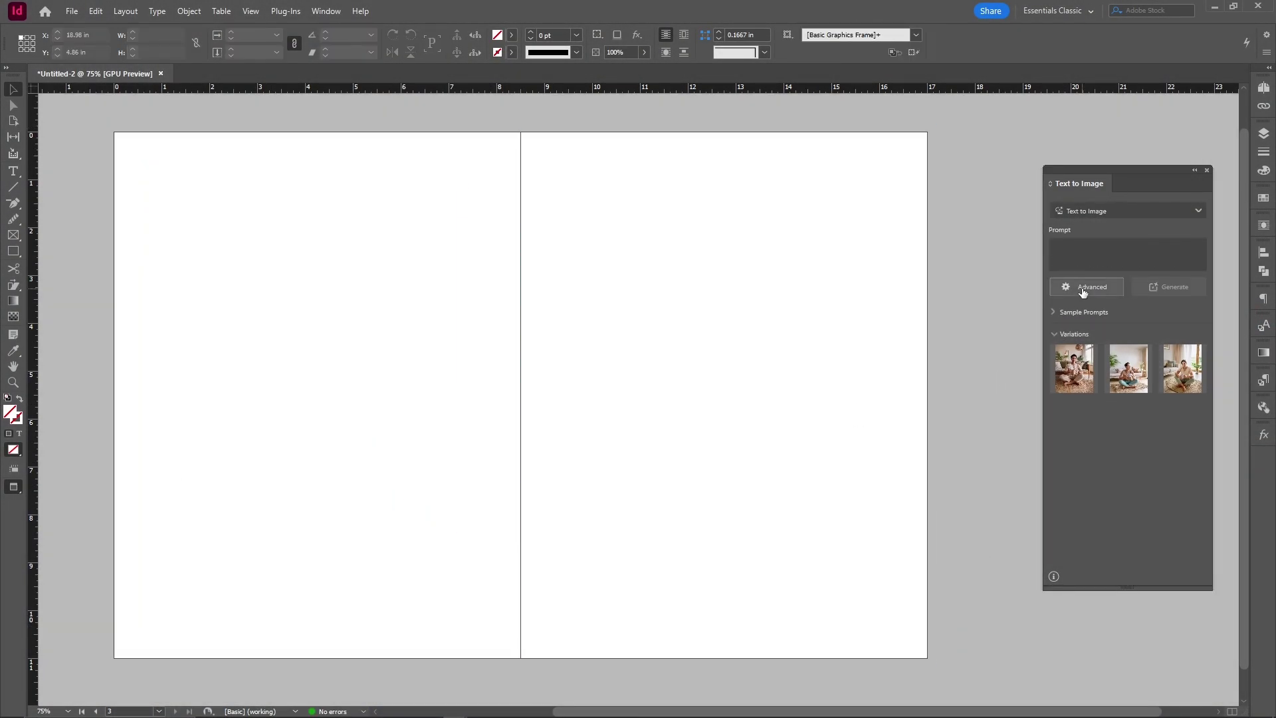
{"action": "left_click", "coordinate": [1083, 287]}
{"action": "left_click", "coordinate": [521, 567]}
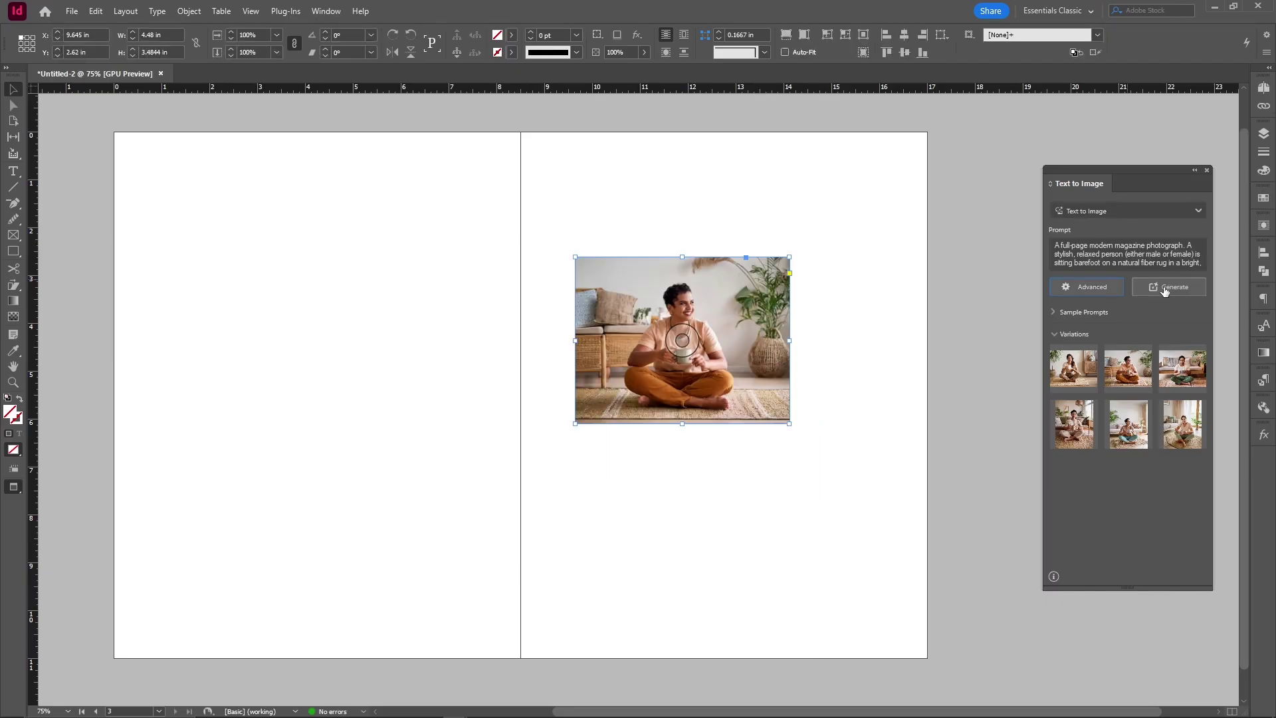
{"action": "left_click", "coordinate": [1084, 287]}
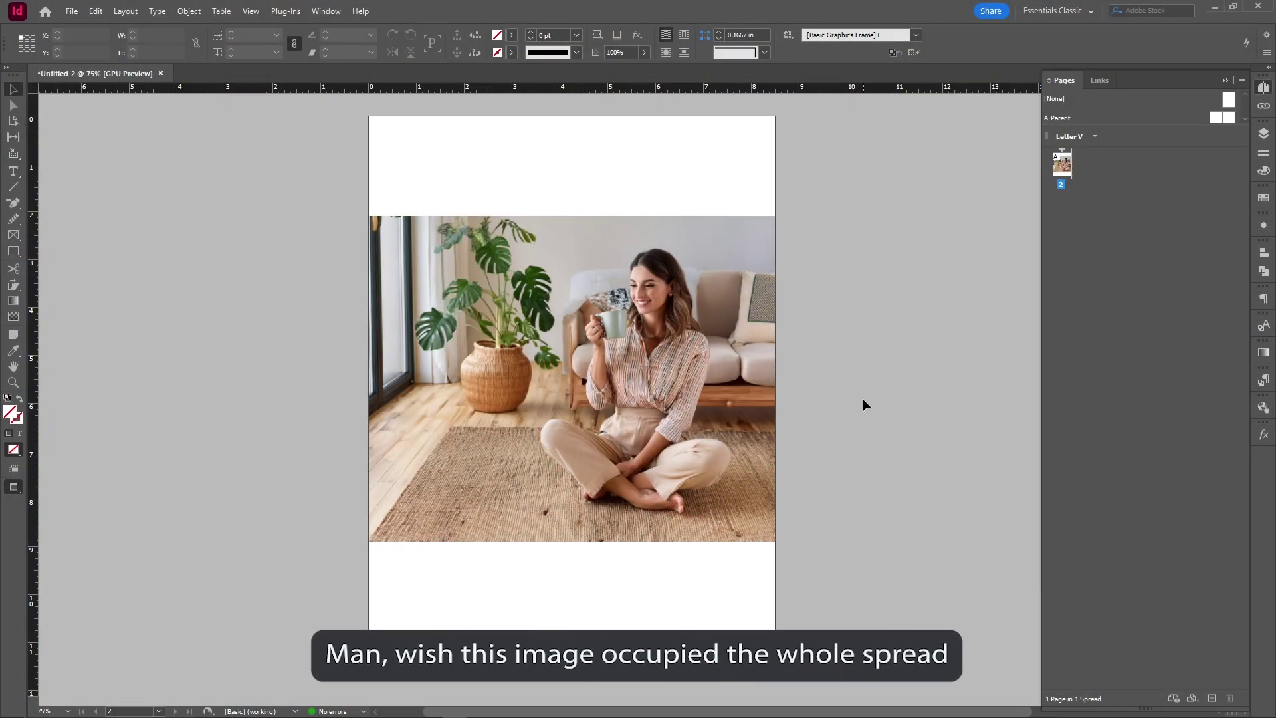
Select the woman-with-mug photo frame and generate expanded versions of the photo.
{"action": "key", "text": "w"}
{"action": "left_click", "coordinate": [753, 374]}
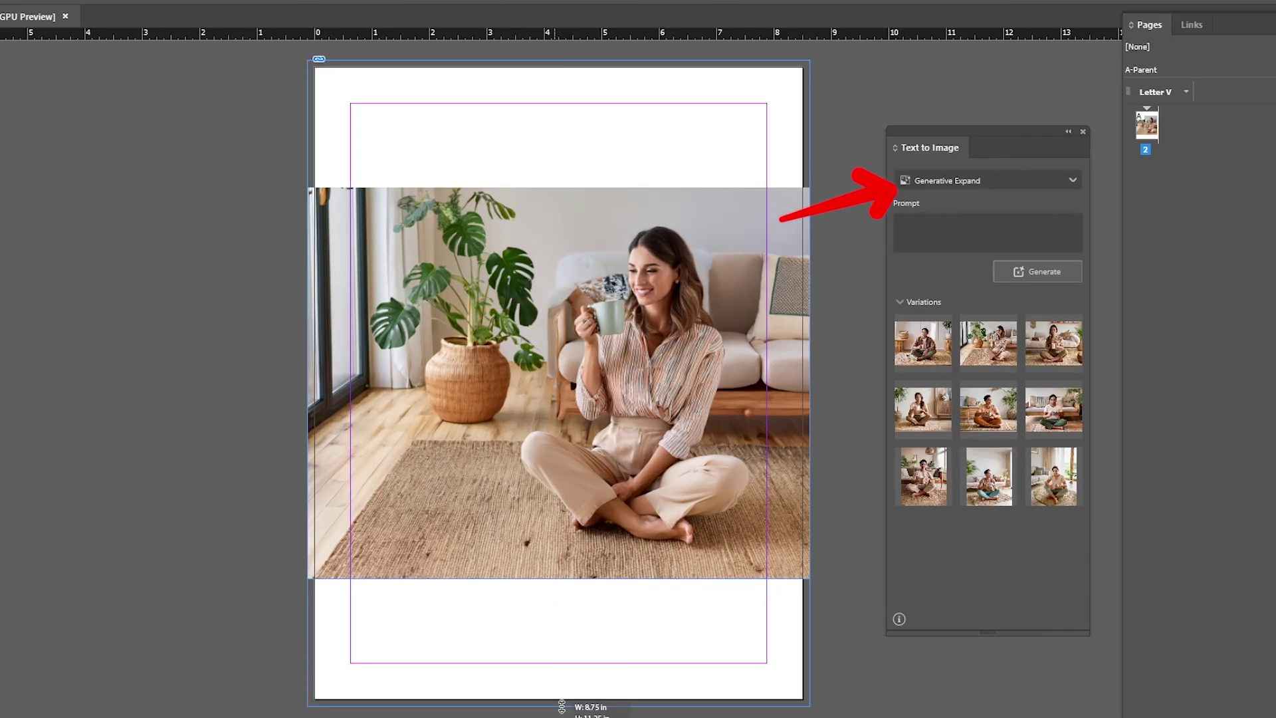
{"action": "left_click", "coordinate": [1050, 279]}
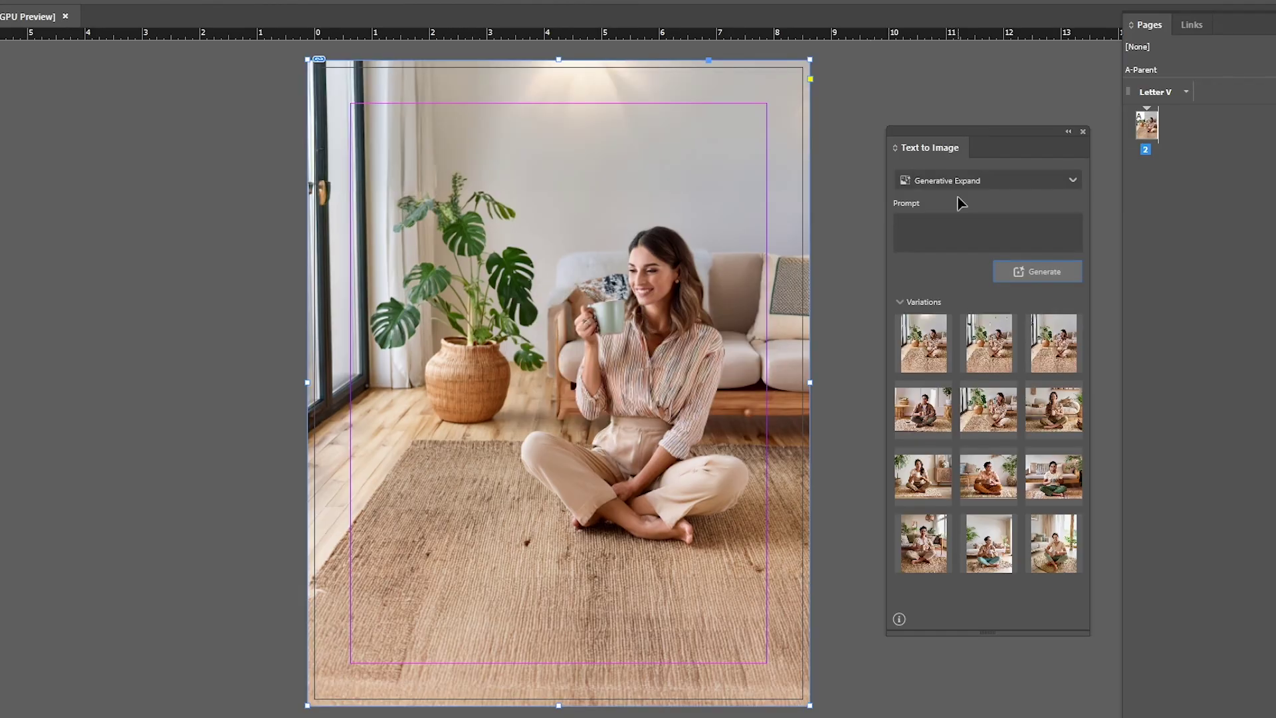
Compare the second and third variations, then keep the first one.
{"action": "left_click", "coordinate": [994, 360]}
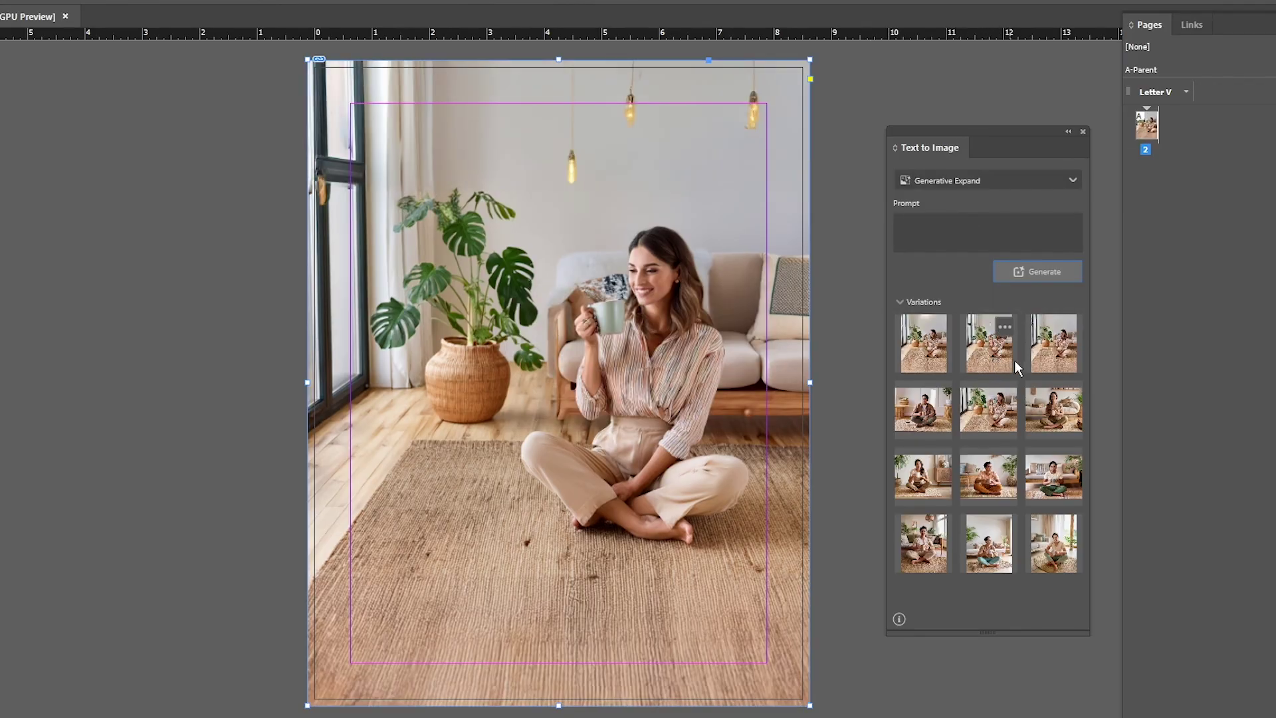
{"action": "left_click", "coordinate": [1076, 366]}
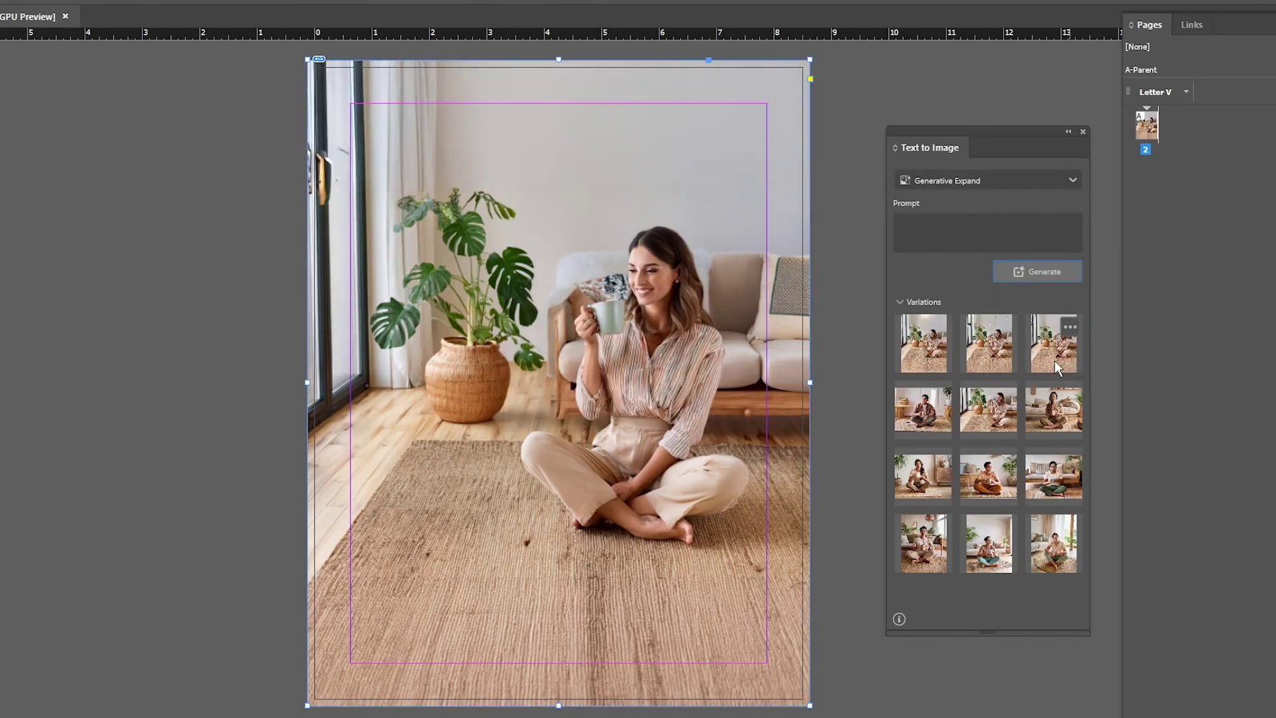
{"action": "left_click", "coordinate": [1016, 359]}
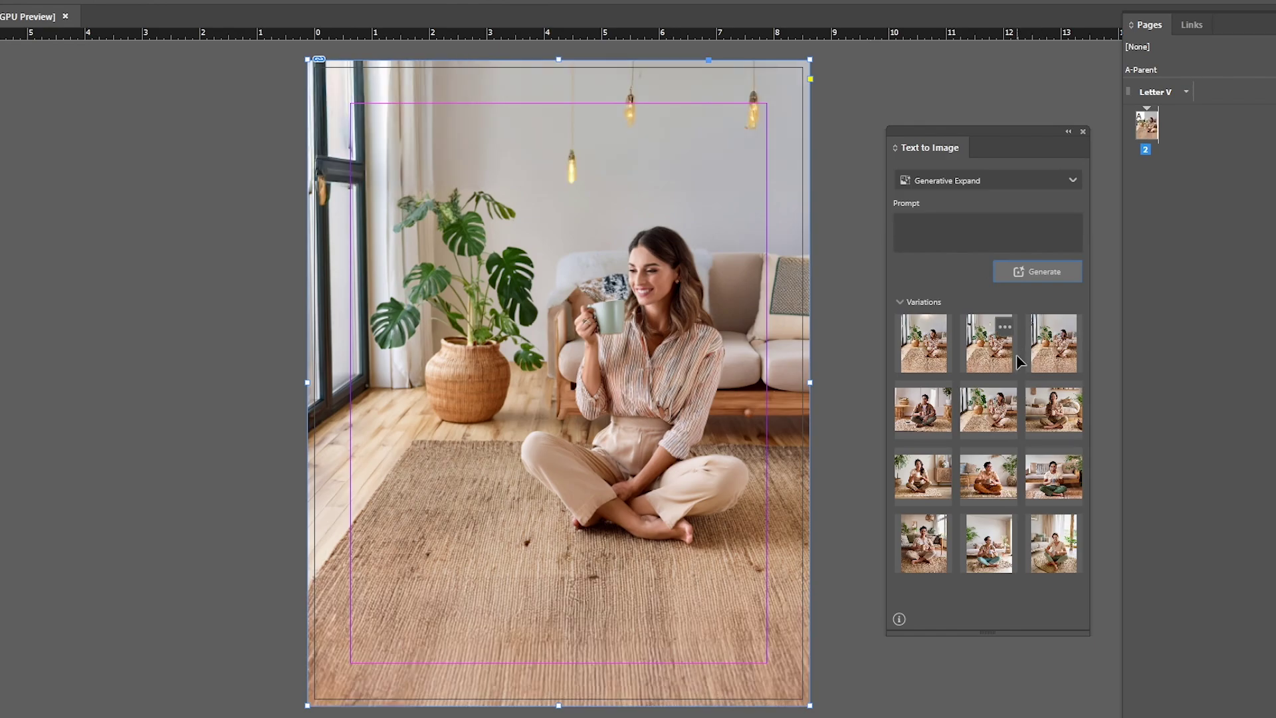
{"action": "left_click", "coordinate": [934, 362]}
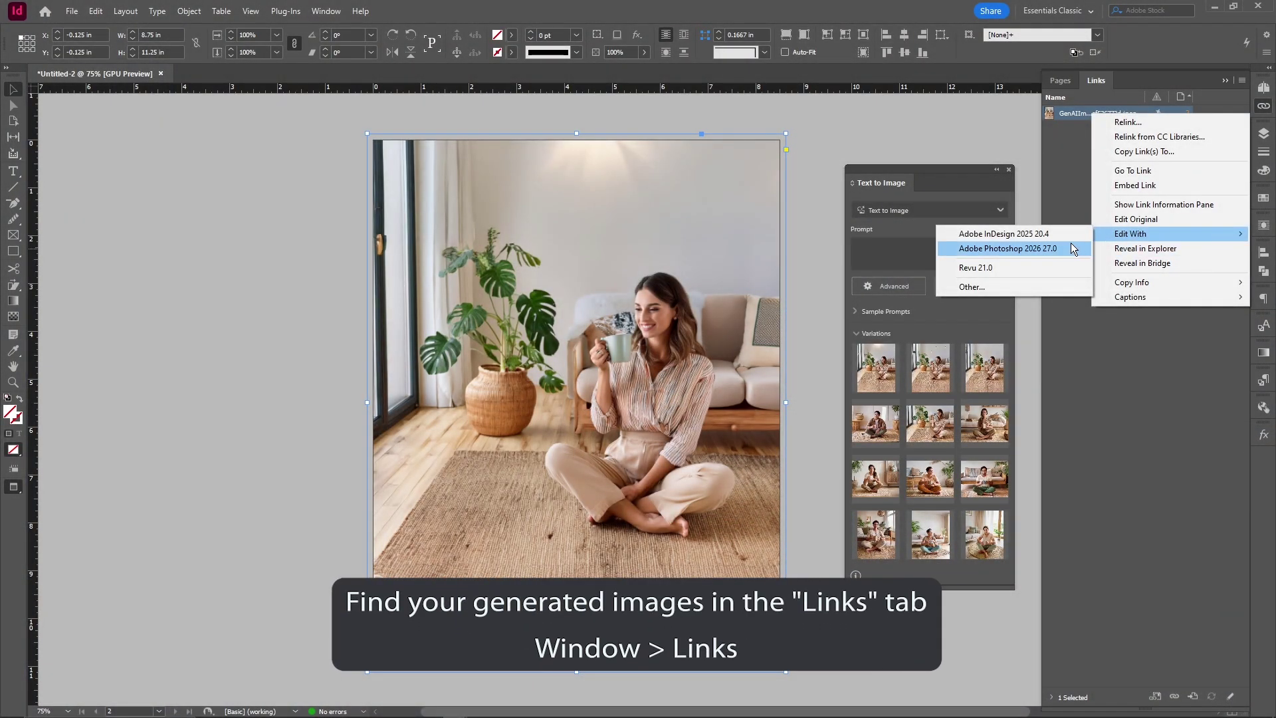
Open the linked photo in Photoshop and outline an area on the rug with Polygonal Lasso.
{"action": "left_click", "coordinate": [1071, 242]}
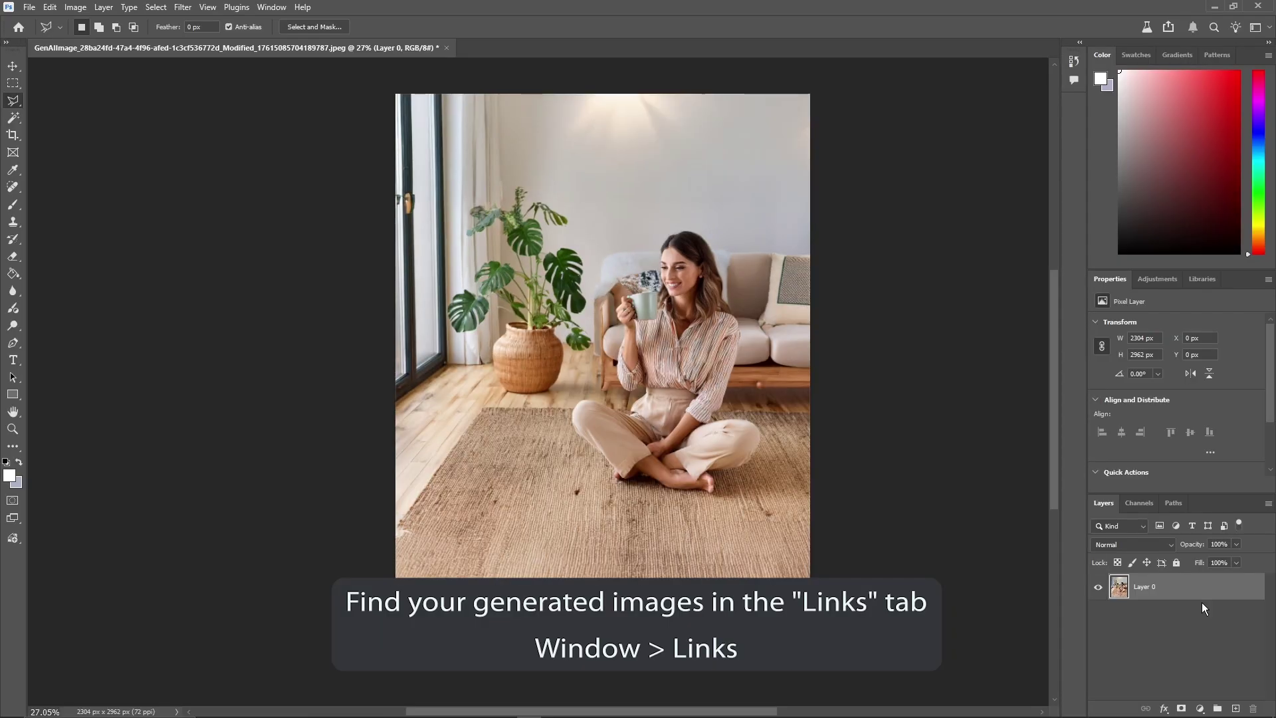
{"action": "left_click", "coordinate": [465, 500]}
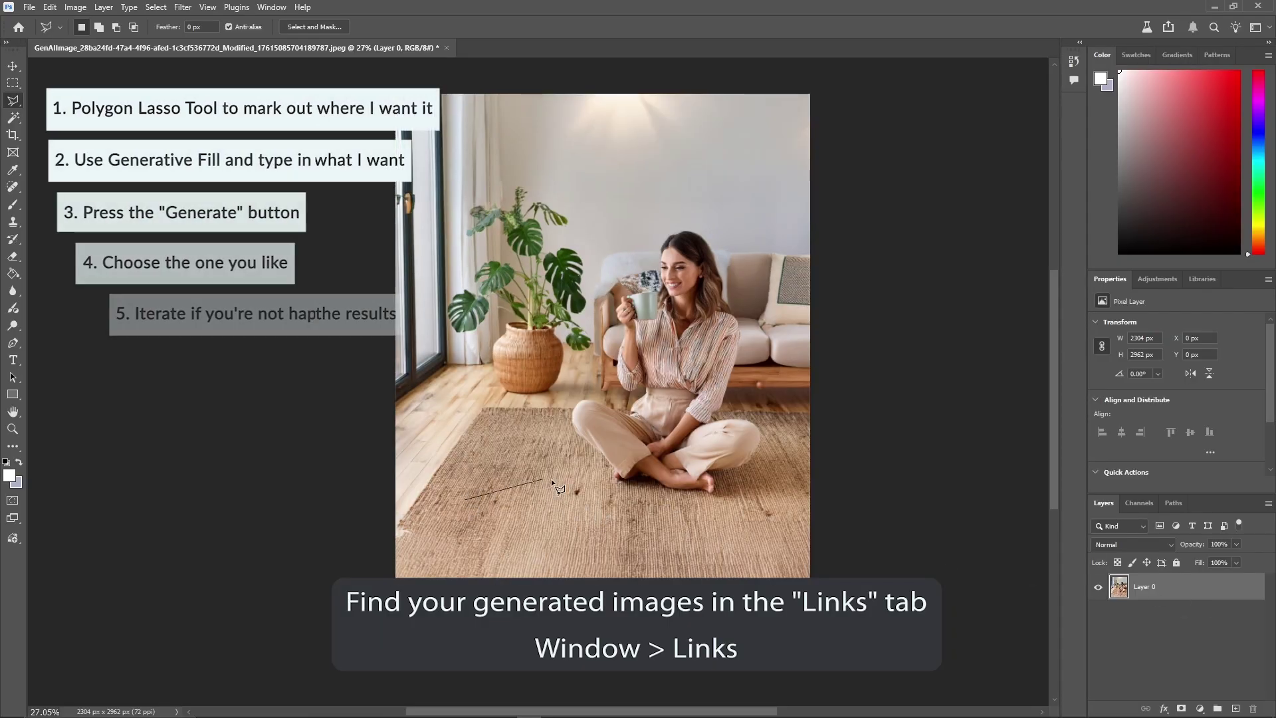
{"action": "left_click", "coordinate": [571, 475]}
{"action": "left_click", "coordinate": [641, 473]}
{"action": "left_click", "coordinate": [704, 496]}
{"action": "left_click", "coordinate": [716, 515]}
{"action": "left_click", "coordinate": [724, 541]}
{"action": "left_click", "coordinate": [724, 594]}
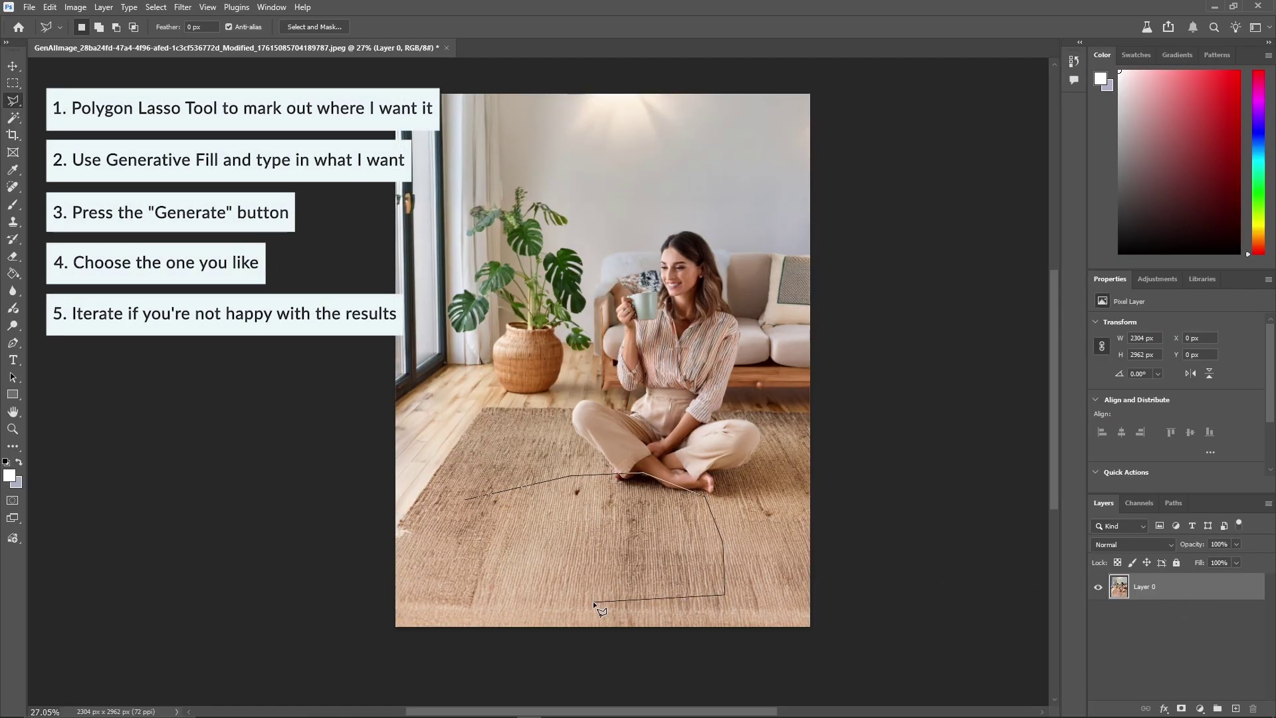
{"action": "double_click", "coordinate": [441, 545]}
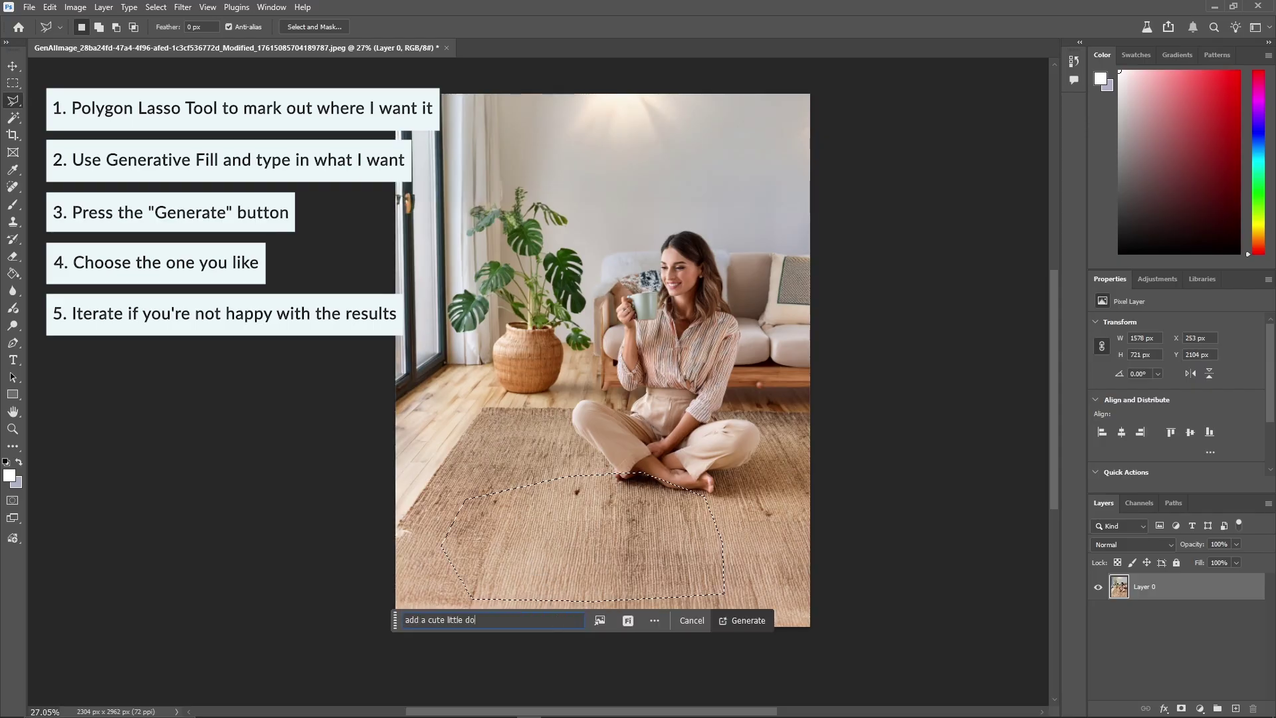
Generative Fill 'add a cute little dog' in the rug selection and pick a variation.
{"action": "left_click", "coordinate": [724, 619]}
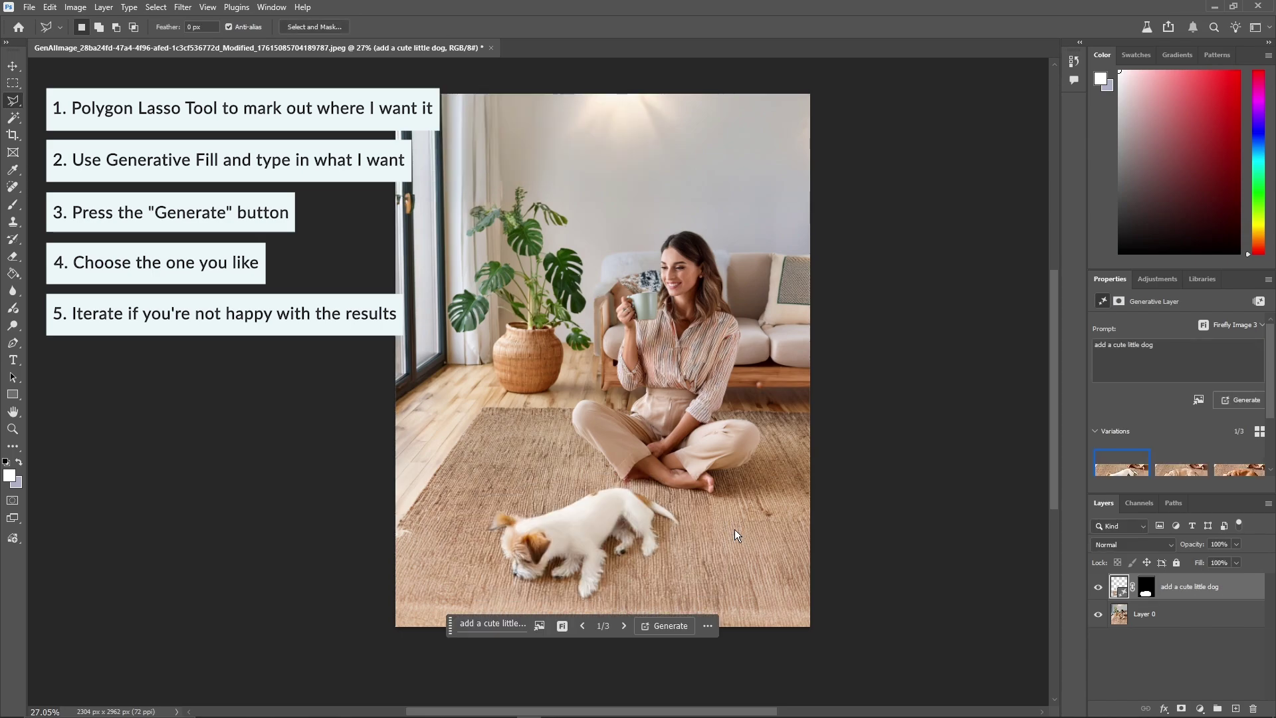
{"action": "scroll", "coordinate": [1164, 458], "scroll_direction": "down", "scroll_amount": 1}
{"action": "left_click", "coordinate": [1178, 455]}
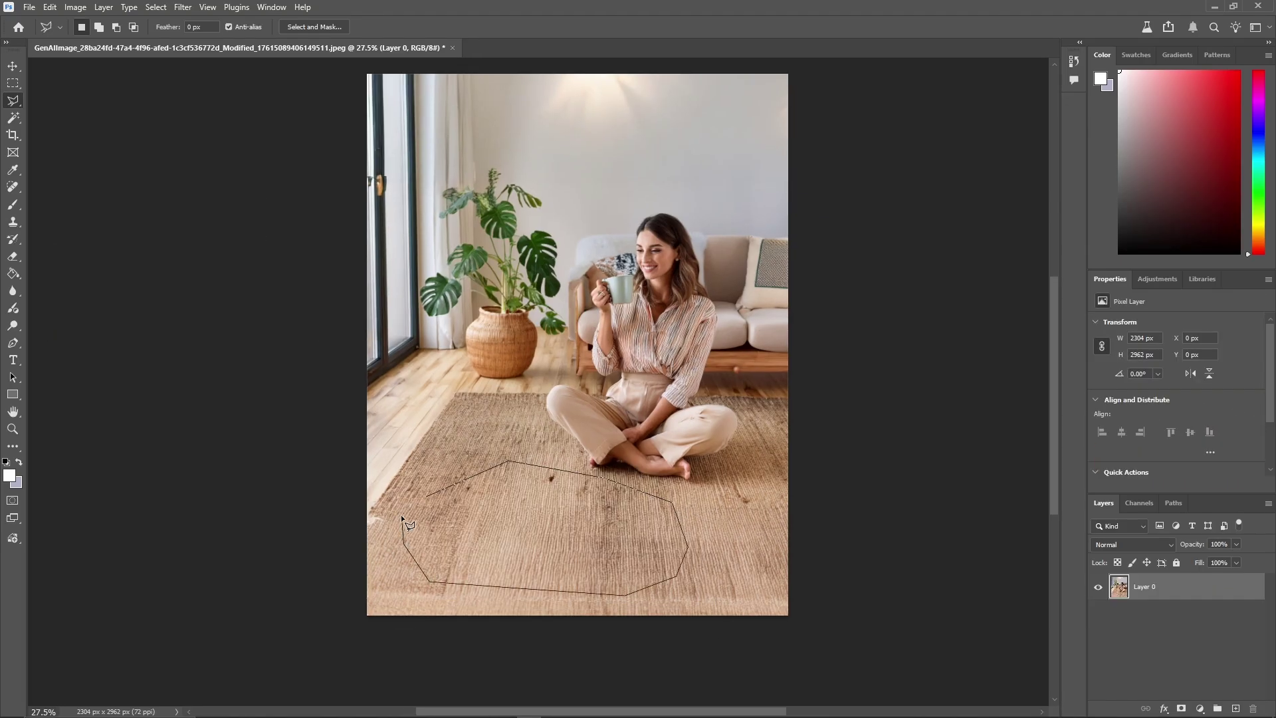
{"action": "left_click", "coordinate": [701, 619]}
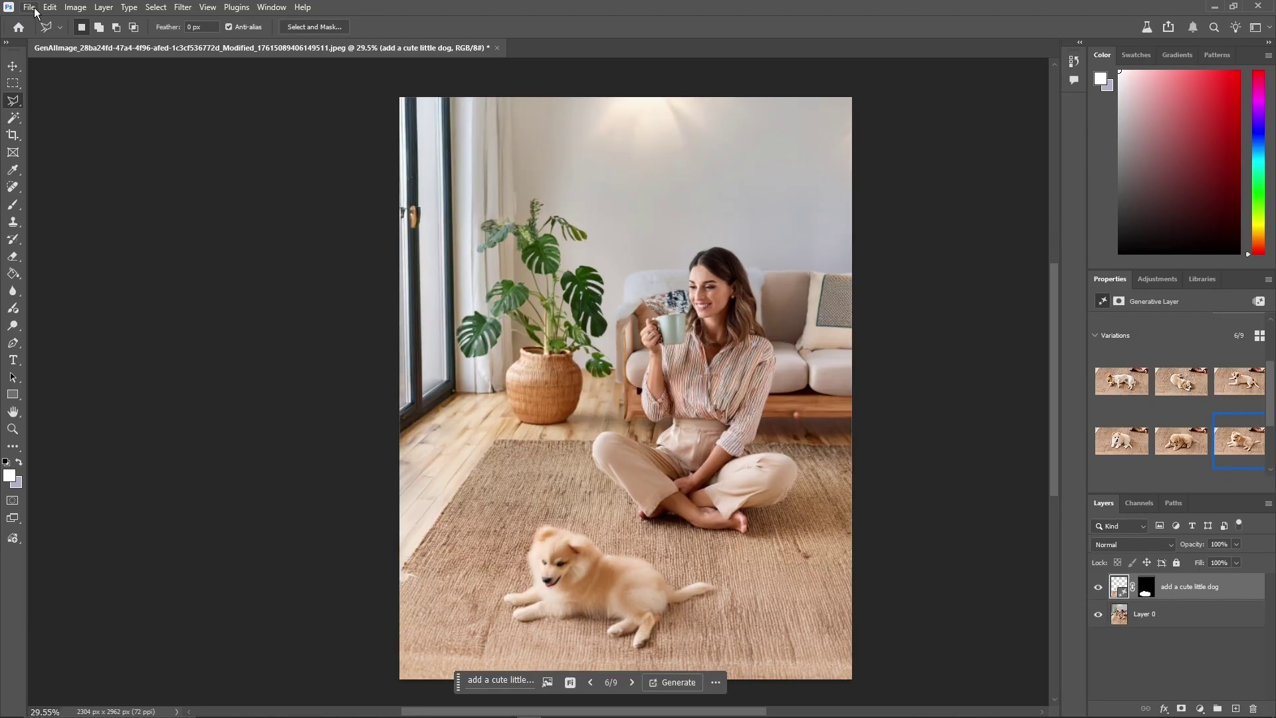
Save the edited image as the layered GenAi Image.psd.
{"action": "left_click", "coordinate": [45, 8]}
{"action": "mouse_move", "coordinate": [27, 14]}
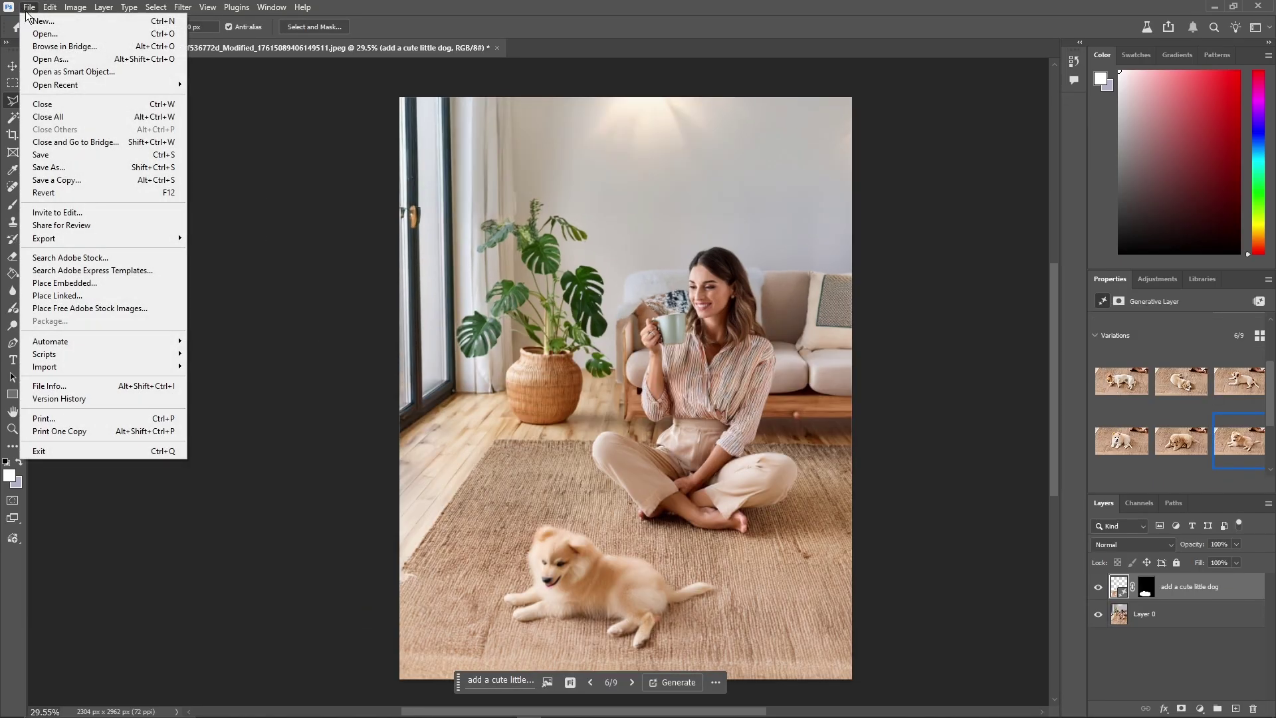
{"action": "left_click", "coordinate": [110, 169]}
{"action": "left_click", "coordinate": [626, 271]}
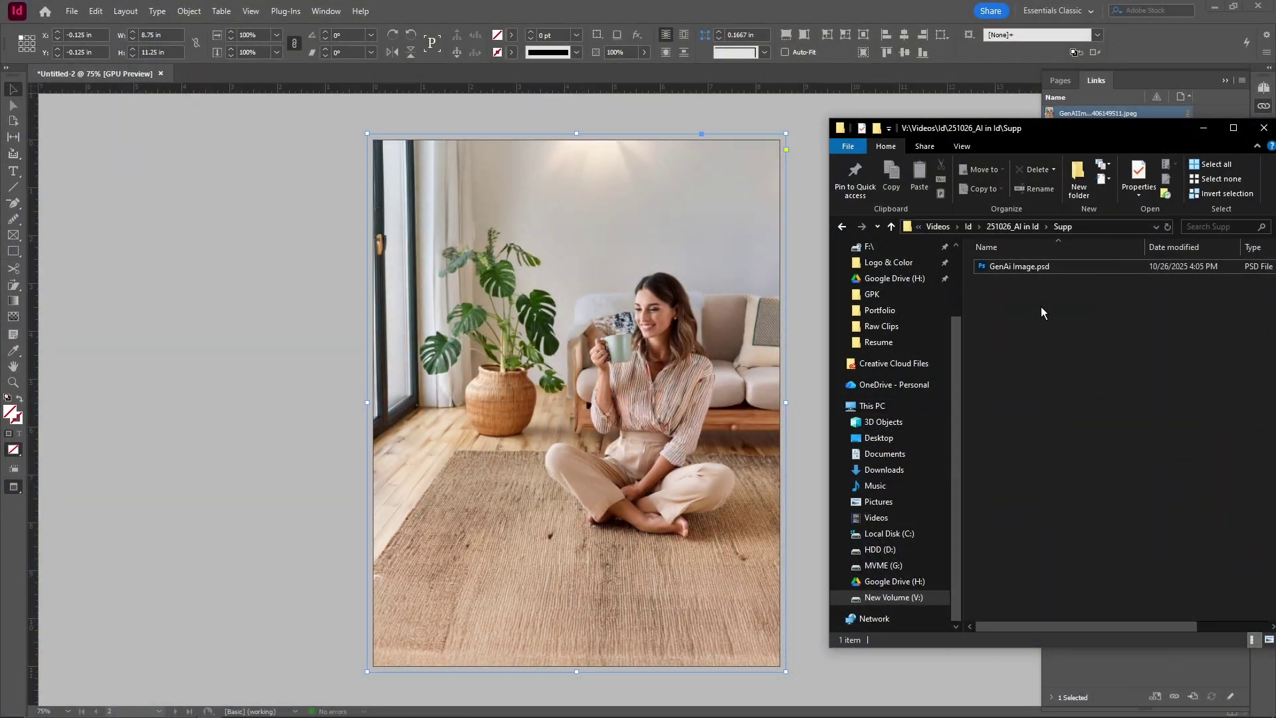
Drag GenAi Image.psd from Explorer into the photo frame on the page.
{"action": "left_click", "coordinate": [1024, 267]}
{"action": "left_click_drag", "start_coordinate": [1024, 267], "coordinate": [665, 361]}
{"action": "left_click", "coordinate": [813, 364]}
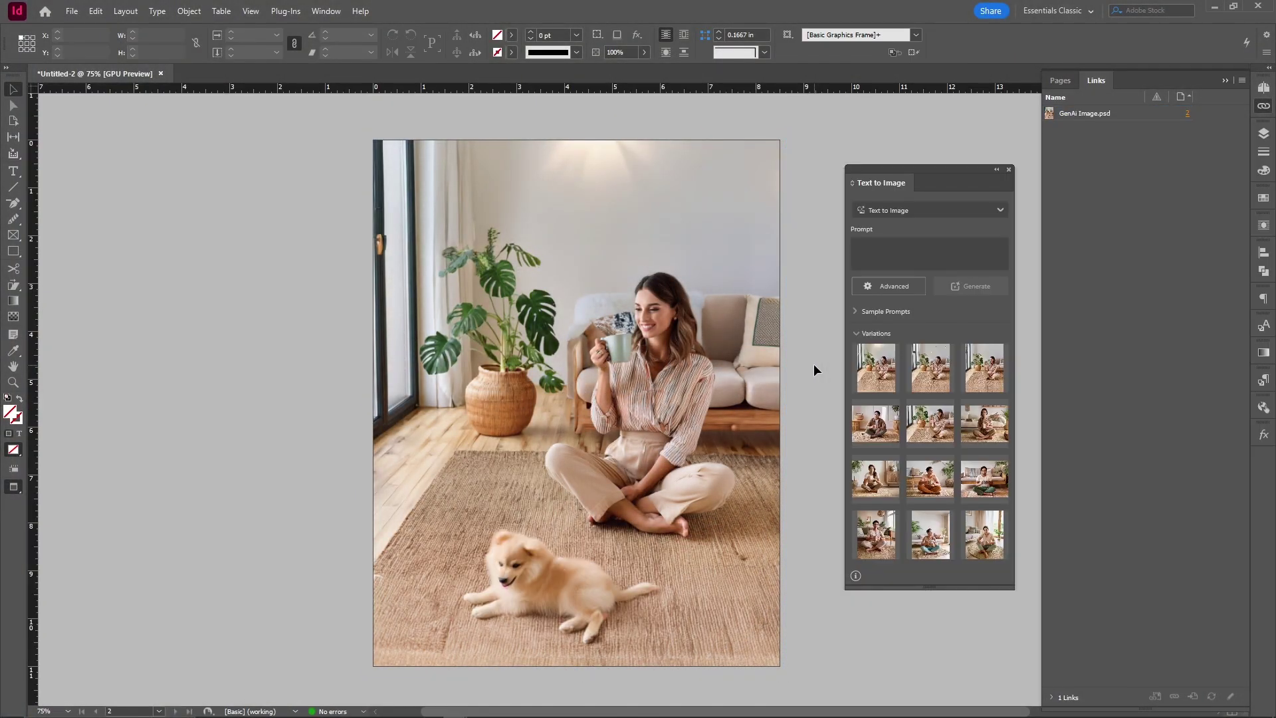
{"action": "left_click", "coordinate": [765, 352]}
In Object Layer Options, toggle the dog layer's visibility on and off, leaving it hidden.
{"action": "left_click", "coordinate": [189, 12]}
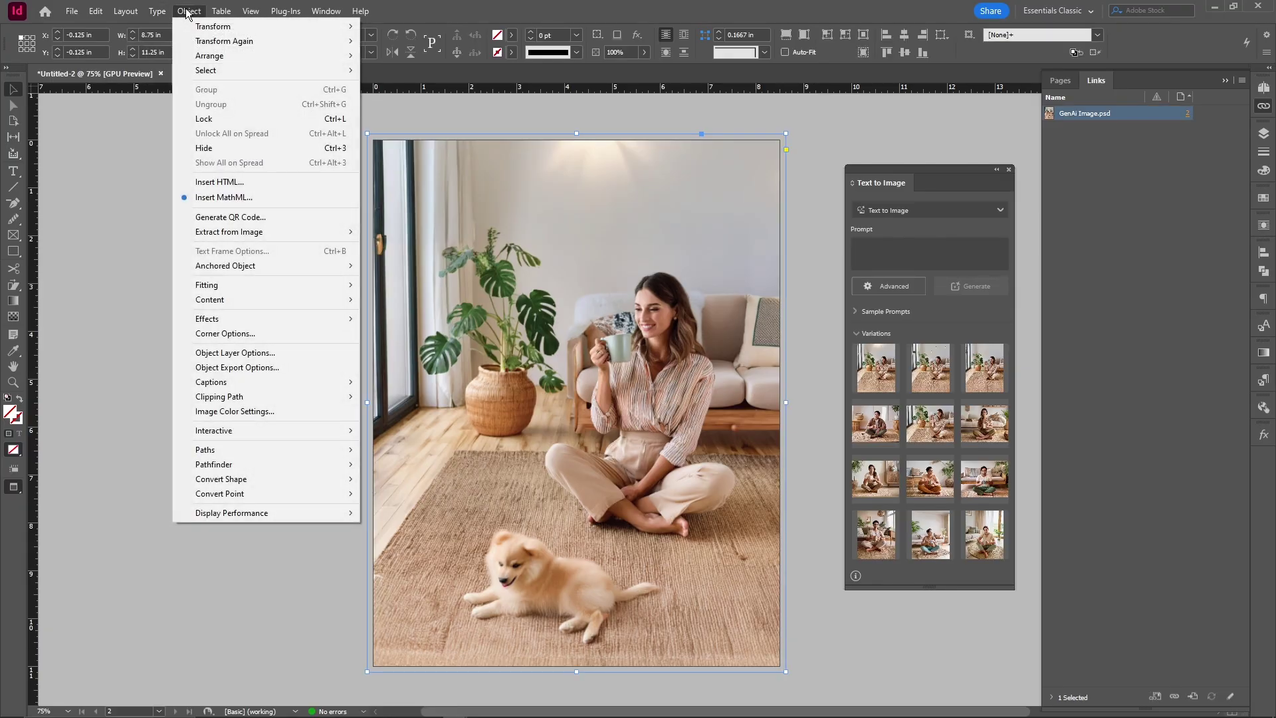
{"action": "left_click", "coordinate": [311, 353]}
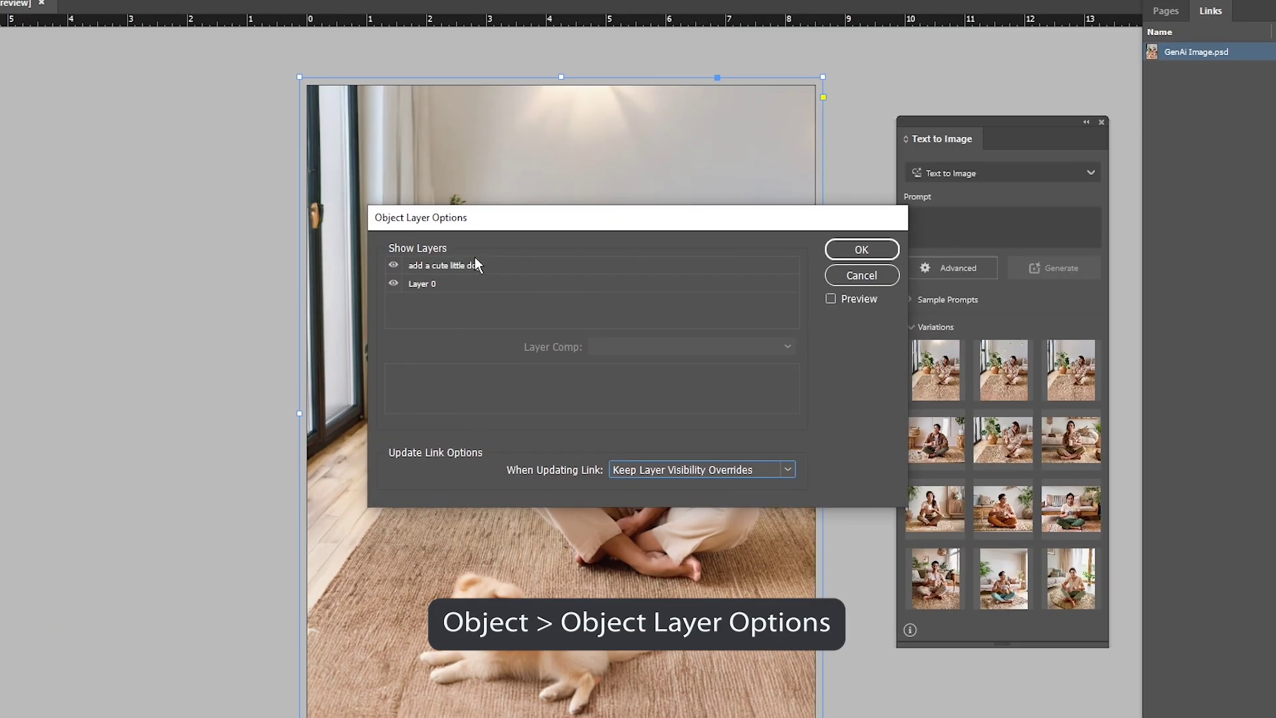
{"action": "left_click_drag", "start_coordinate": [571, 225], "coordinate": [894, 202]}
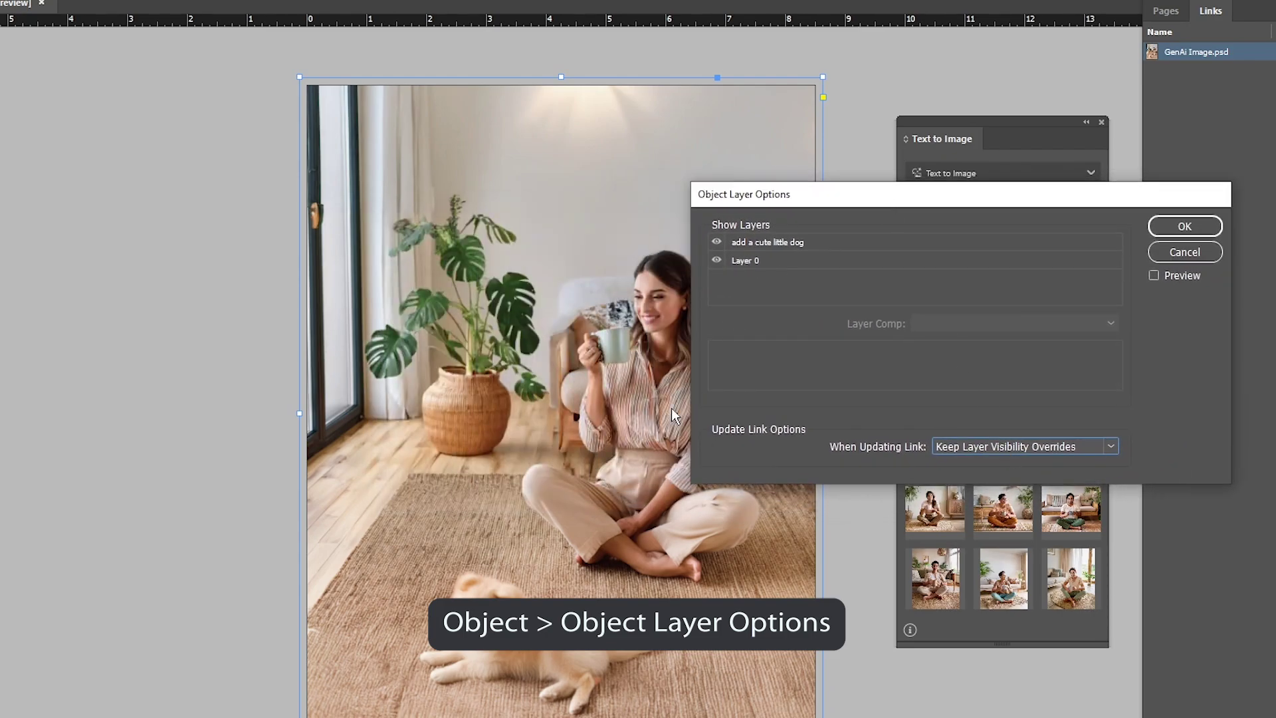
{"action": "left_click", "coordinate": [717, 241]}
{"action": "left_click_drag", "start_coordinate": [1019, 202], "coordinate": [1088, 216]}
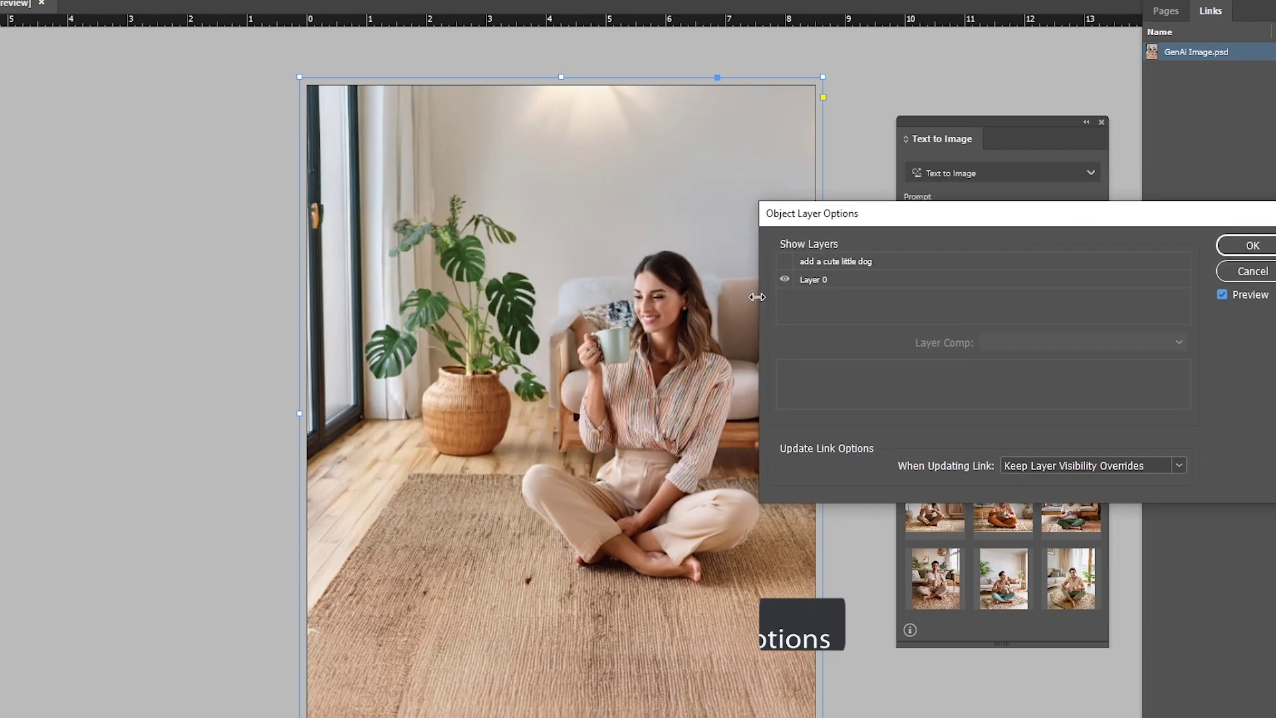
{"action": "left_click_drag", "start_coordinate": [764, 299], "coordinate": [826, 313]}
{"action": "left_click", "coordinate": [848, 262]}
{"action": "left_click", "coordinate": [848, 263]}
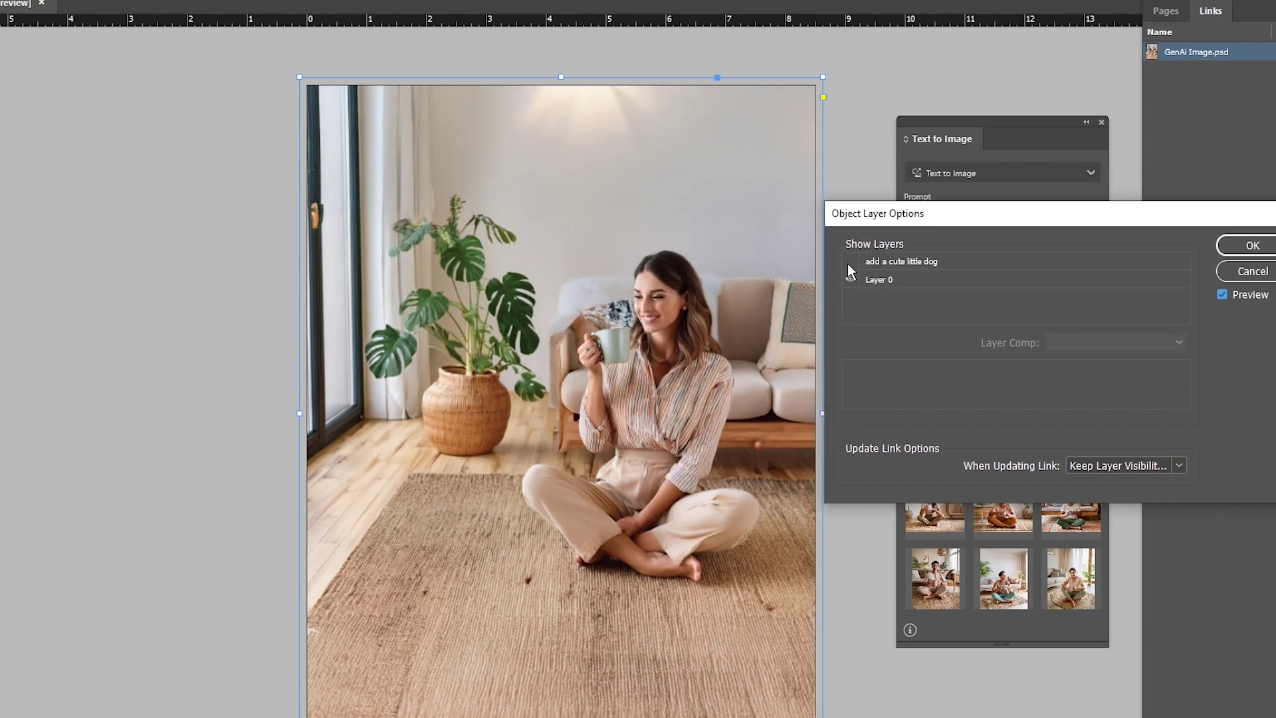
{"action": "left_click", "coordinate": [849, 261]}
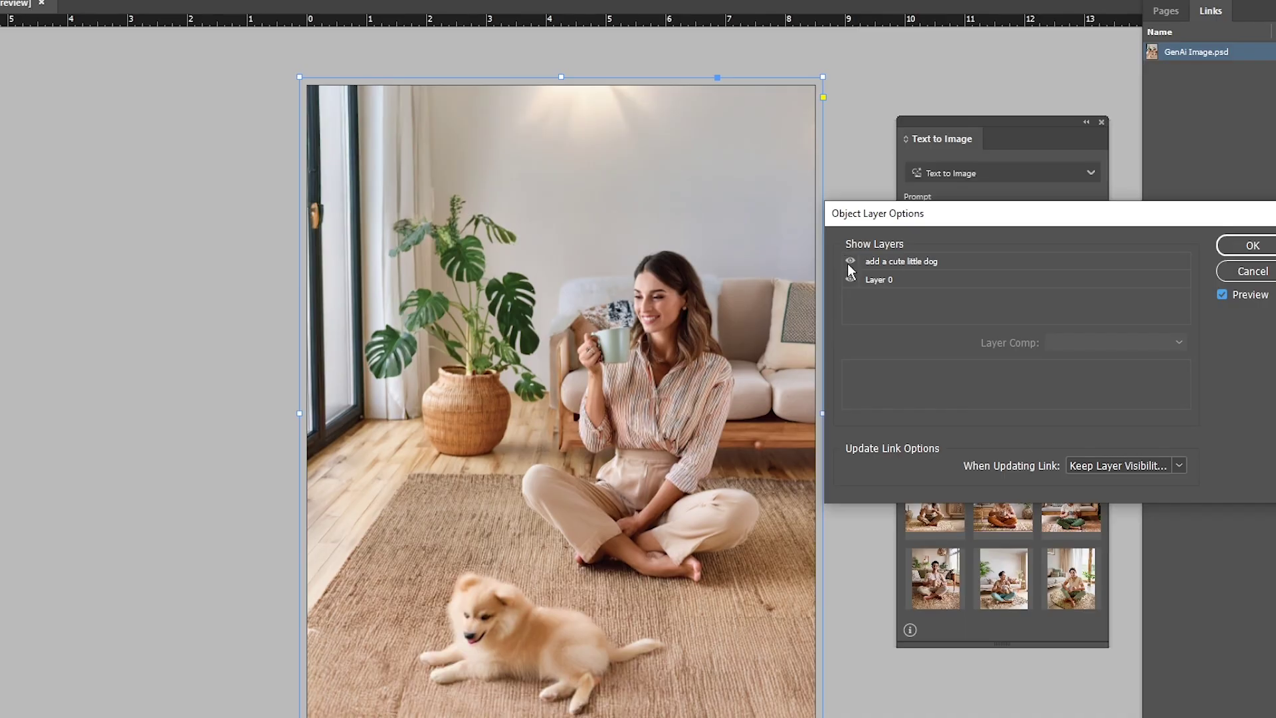
{"action": "left_click", "coordinate": [848, 264]}
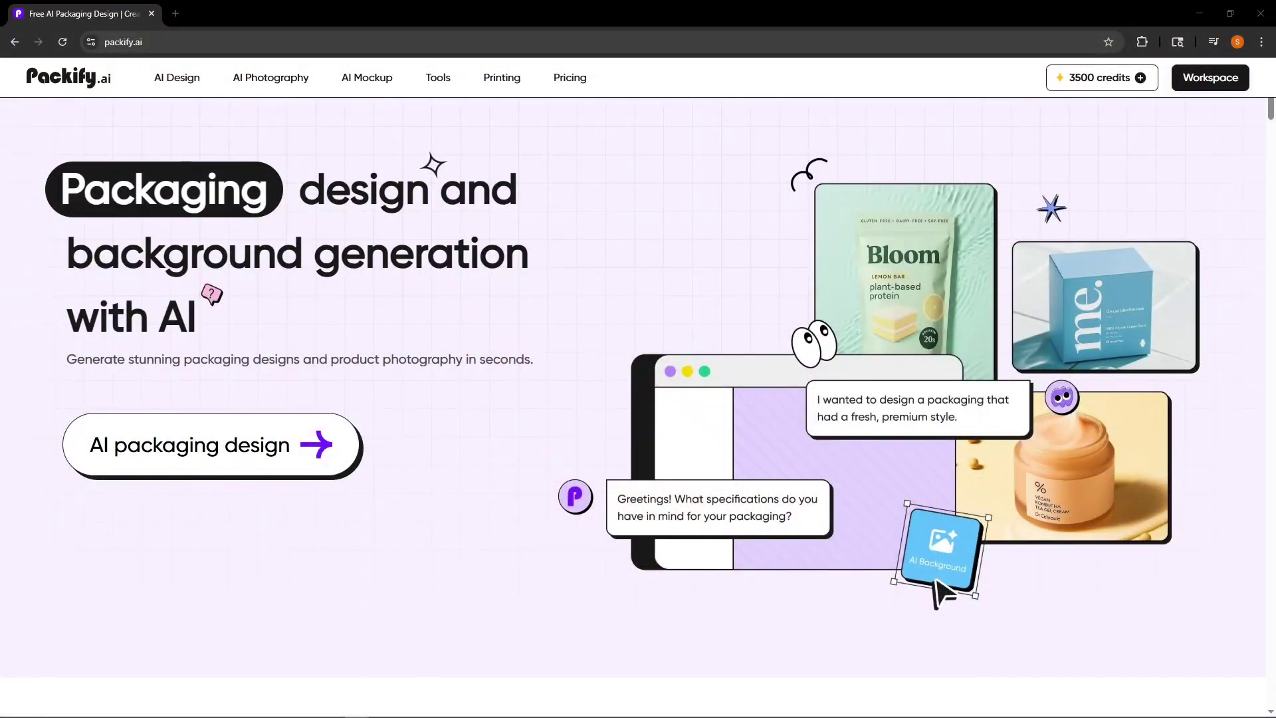
Upload the logo PNG, generate box designs, and open download options for the first.
{"action": "left_click", "coordinate": [308, 465]}
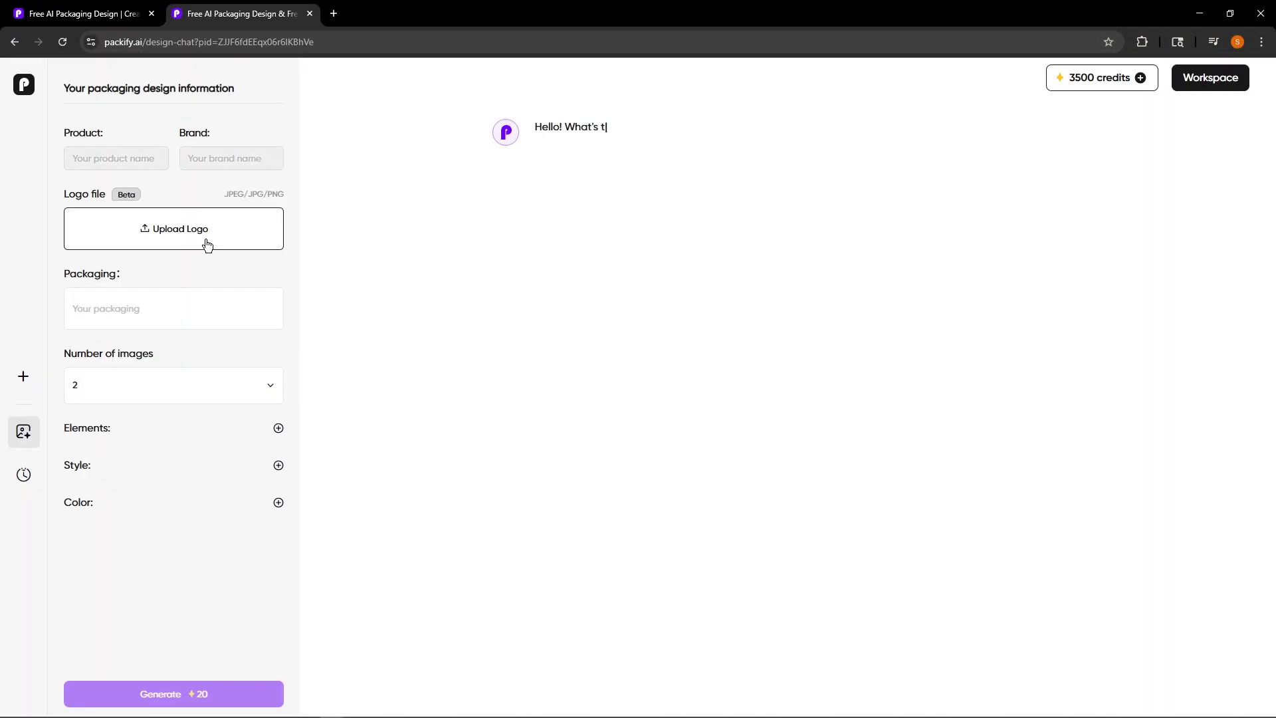
{"action": "left_click", "coordinate": [174, 229]}
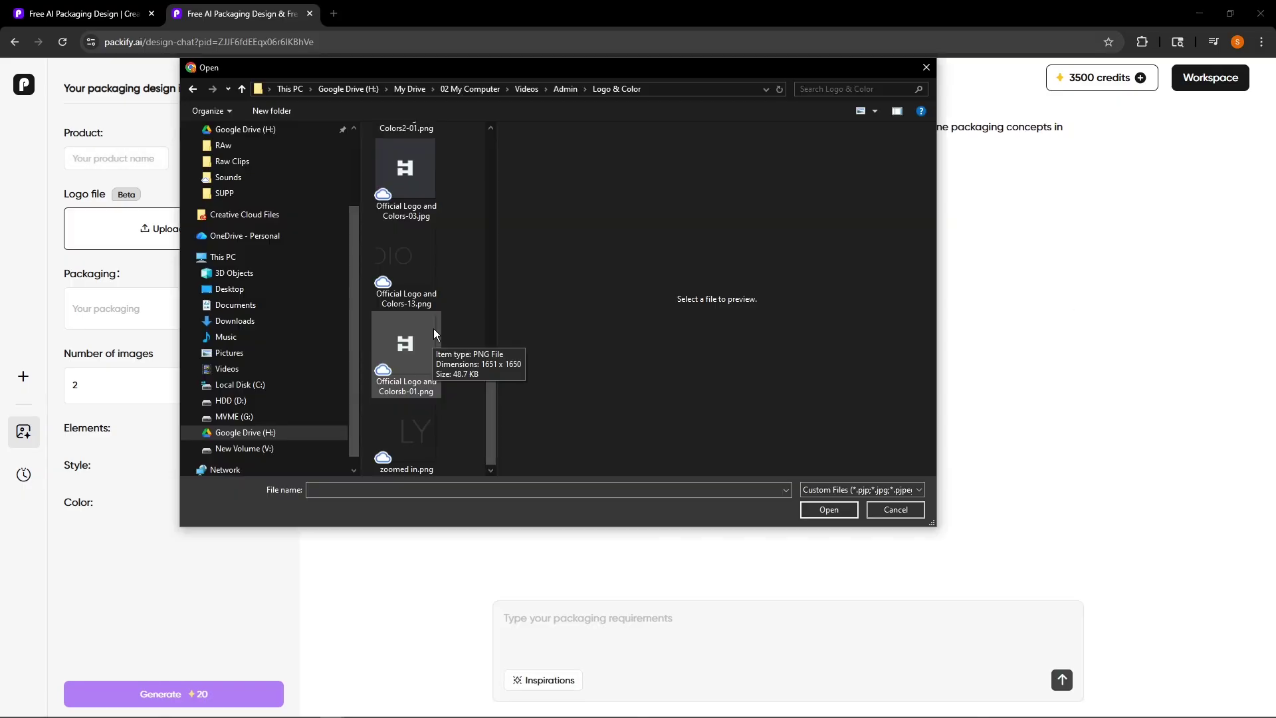
{"action": "left_click", "coordinate": [406, 348]}
{"action": "left_click", "coordinate": [824, 509]}
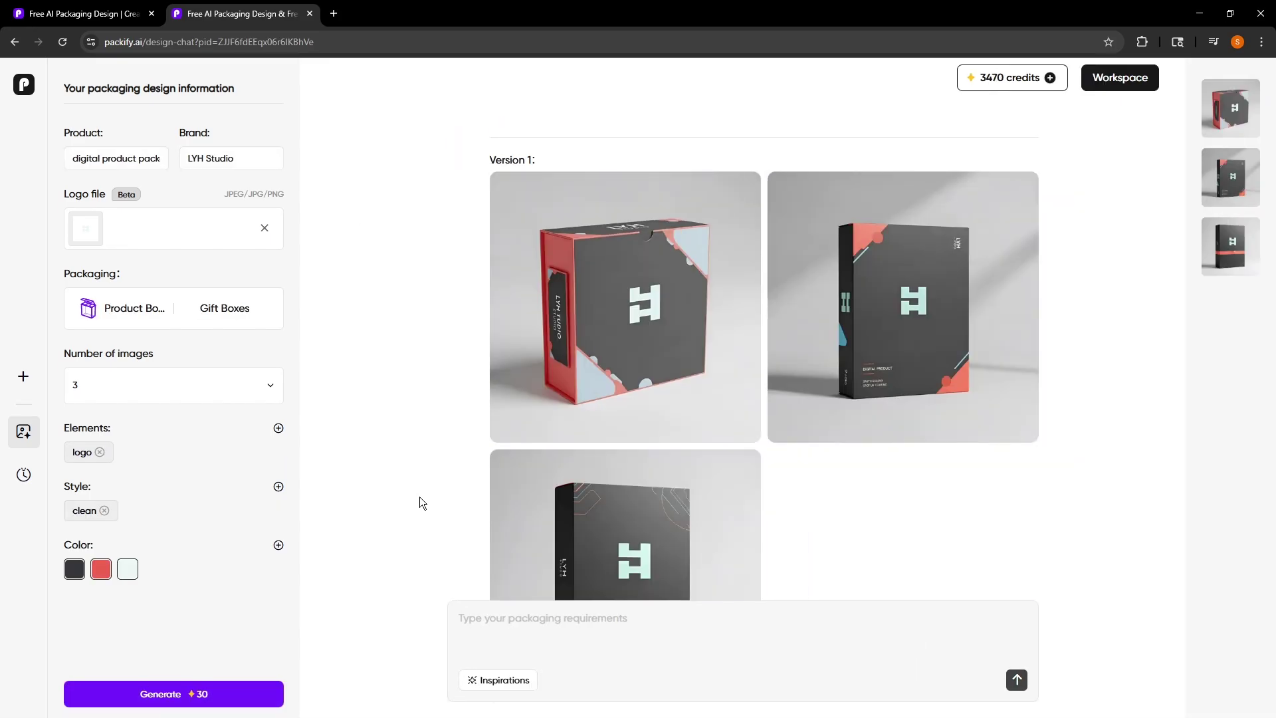
{"action": "scroll", "coordinate": [541, 456], "scroll_direction": "down", "scroll_amount": 3}
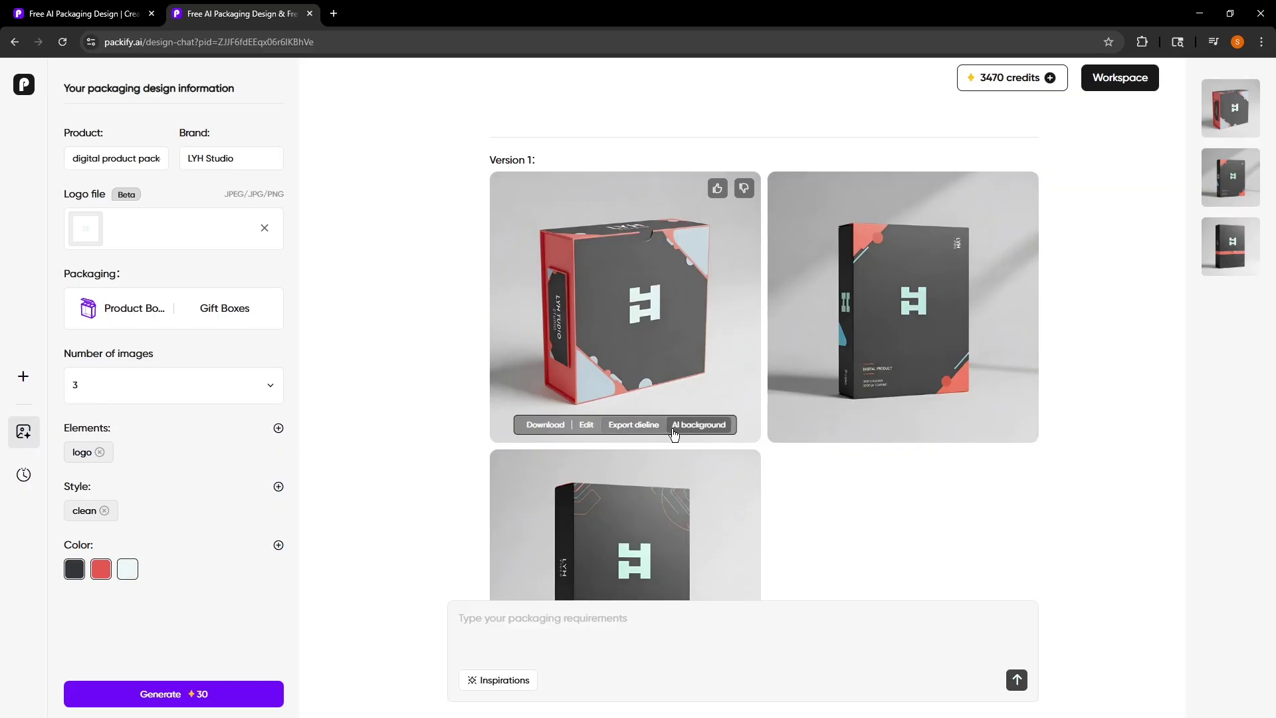
{"action": "left_click", "coordinate": [545, 426]}
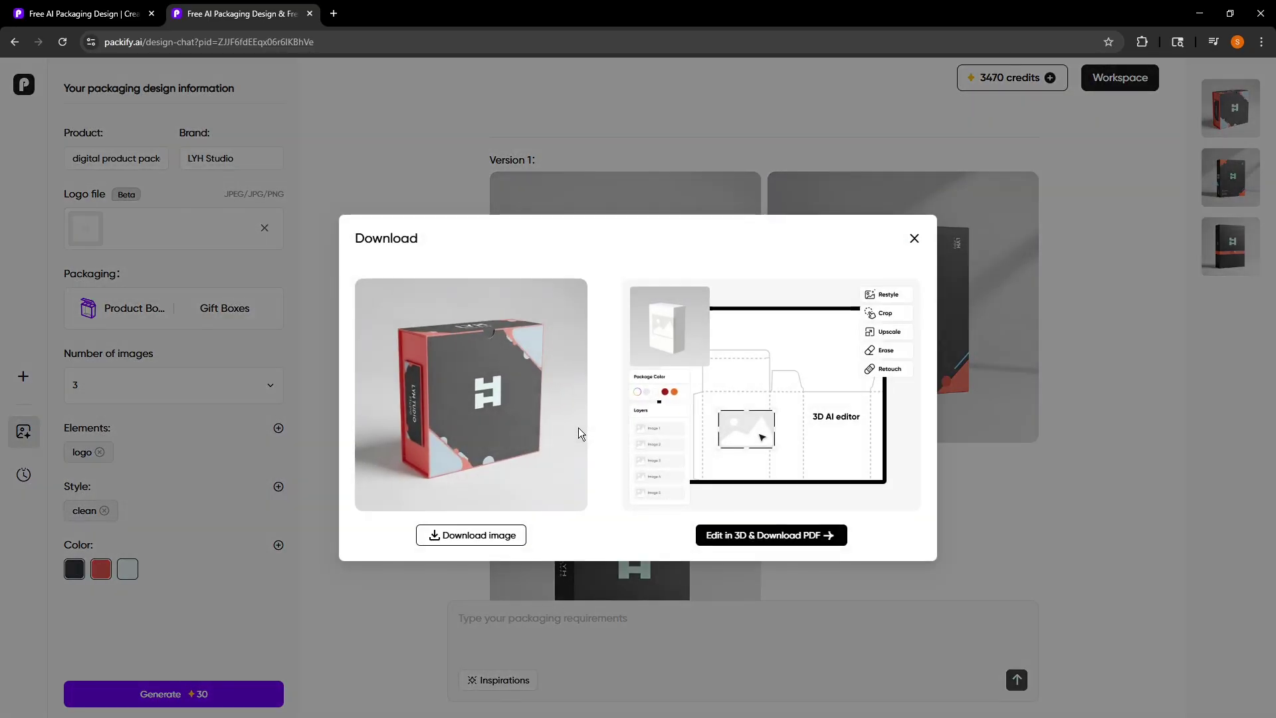
Download the first box image and compare its white-pedestal and black-rock background variants.
{"action": "left_click", "coordinate": [520, 536]}
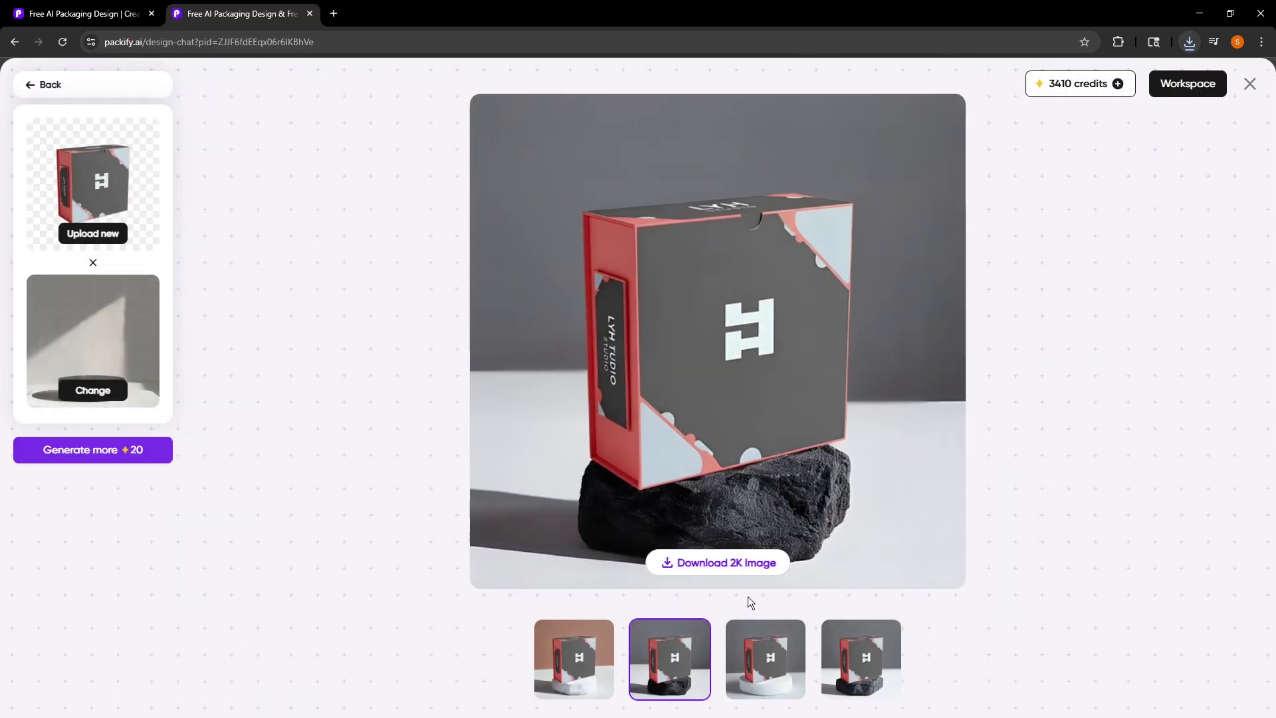
{"action": "left_click", "coordinate": [782, 657]}
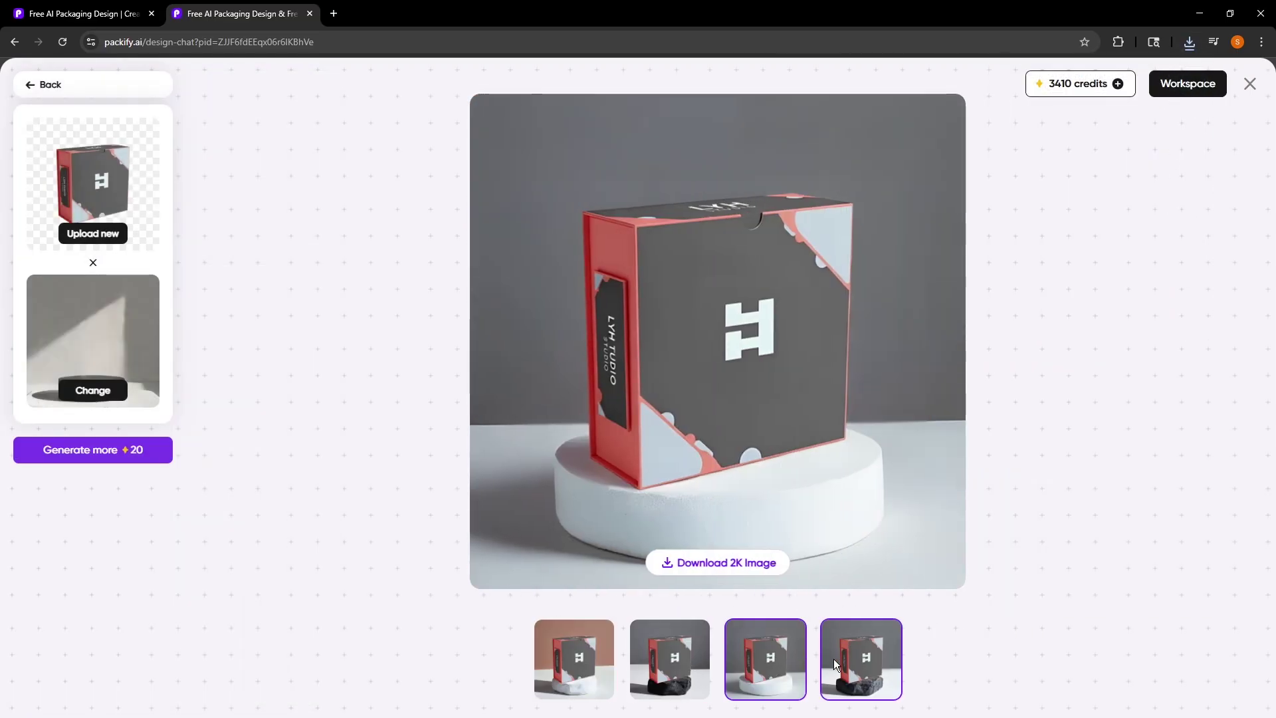
{"action": "left_click", "coordinate": [858, 654]}
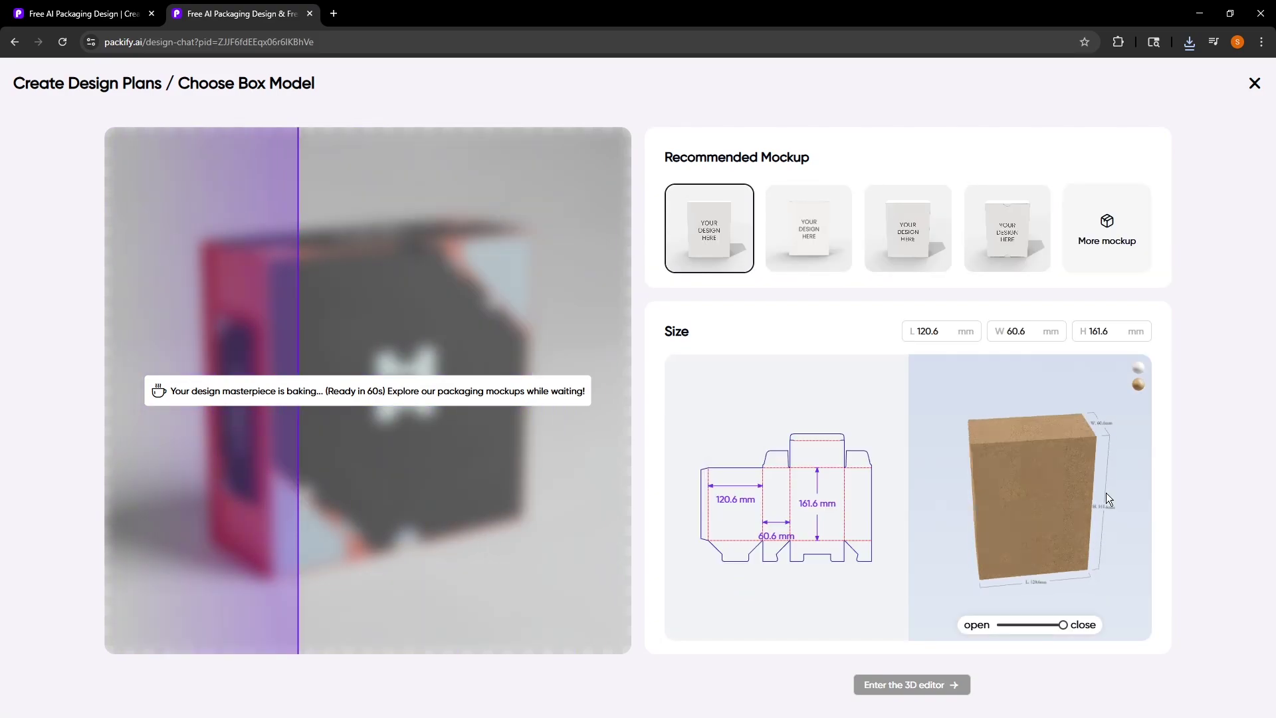
Switch the design plan to the third recommended box model.
{"action": "left_click", "coordinate": [908, 253]}
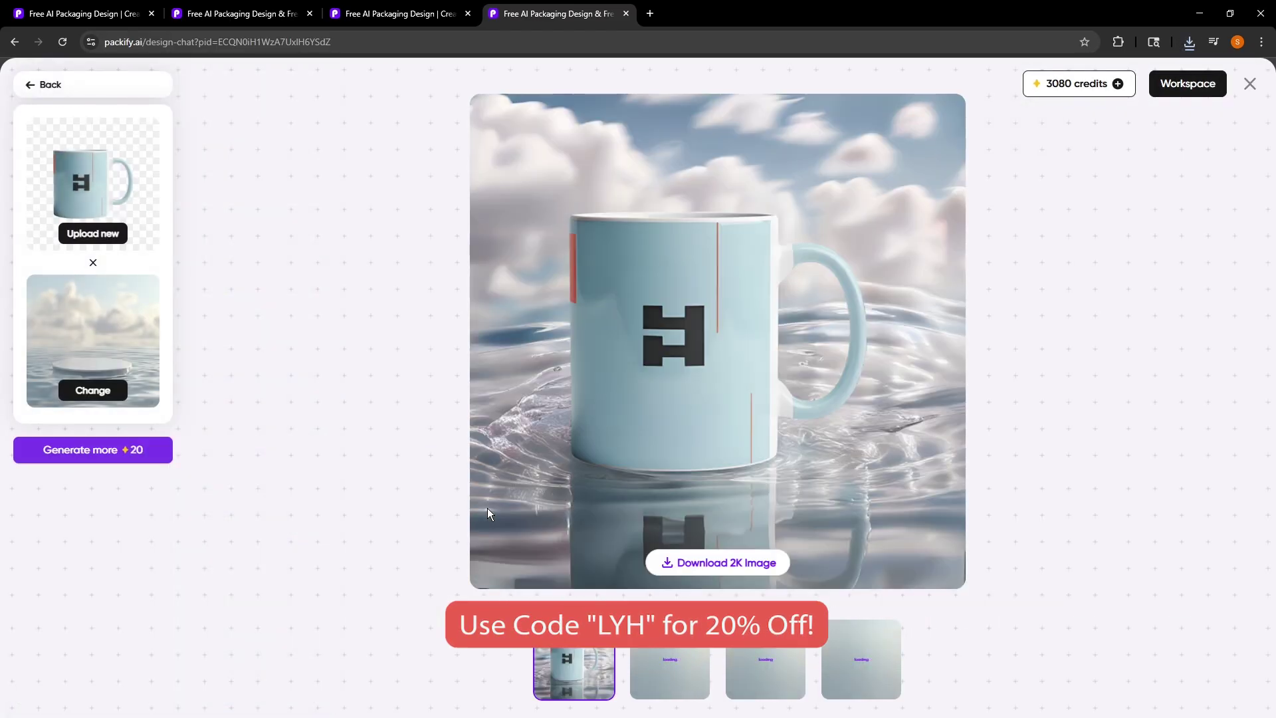
View the light-blue mug mockup on a cloudy water background variant.
{"action": "left_click", "coordinate": [655, 670]}
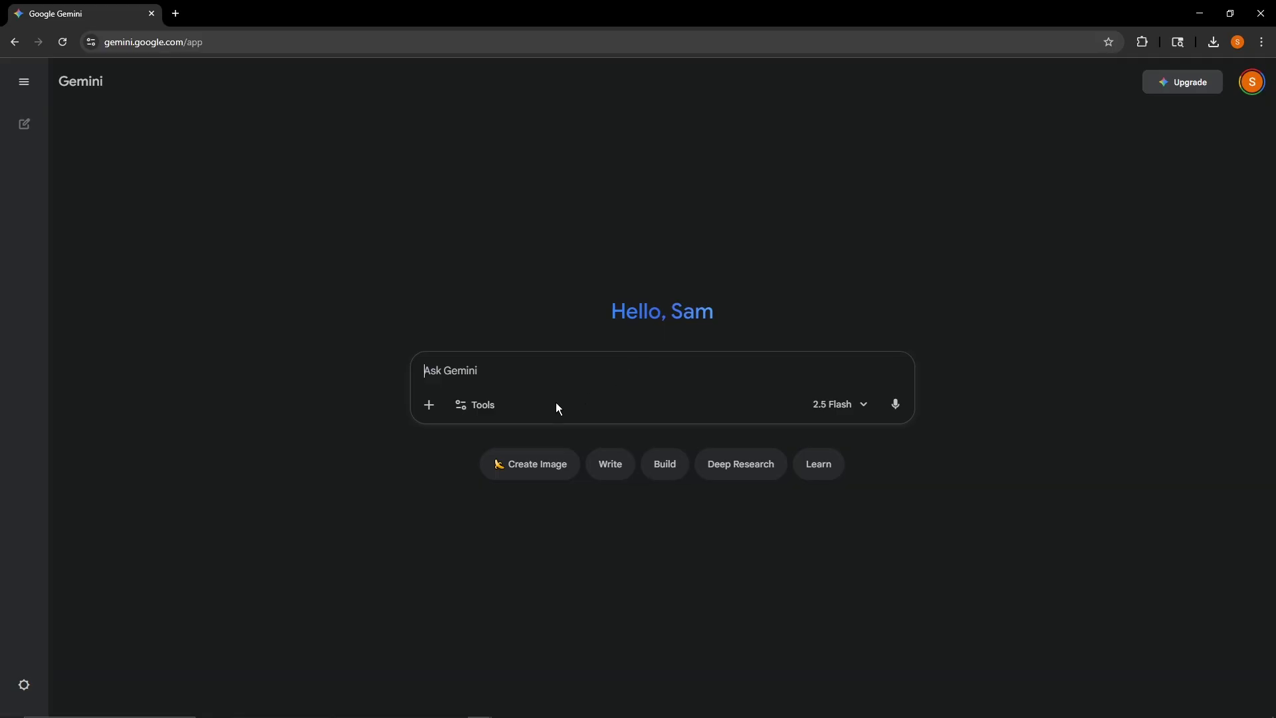
Show Gemini's tools list, including image creation.
{"action": "left_click", "coordinate": [484, 405]}
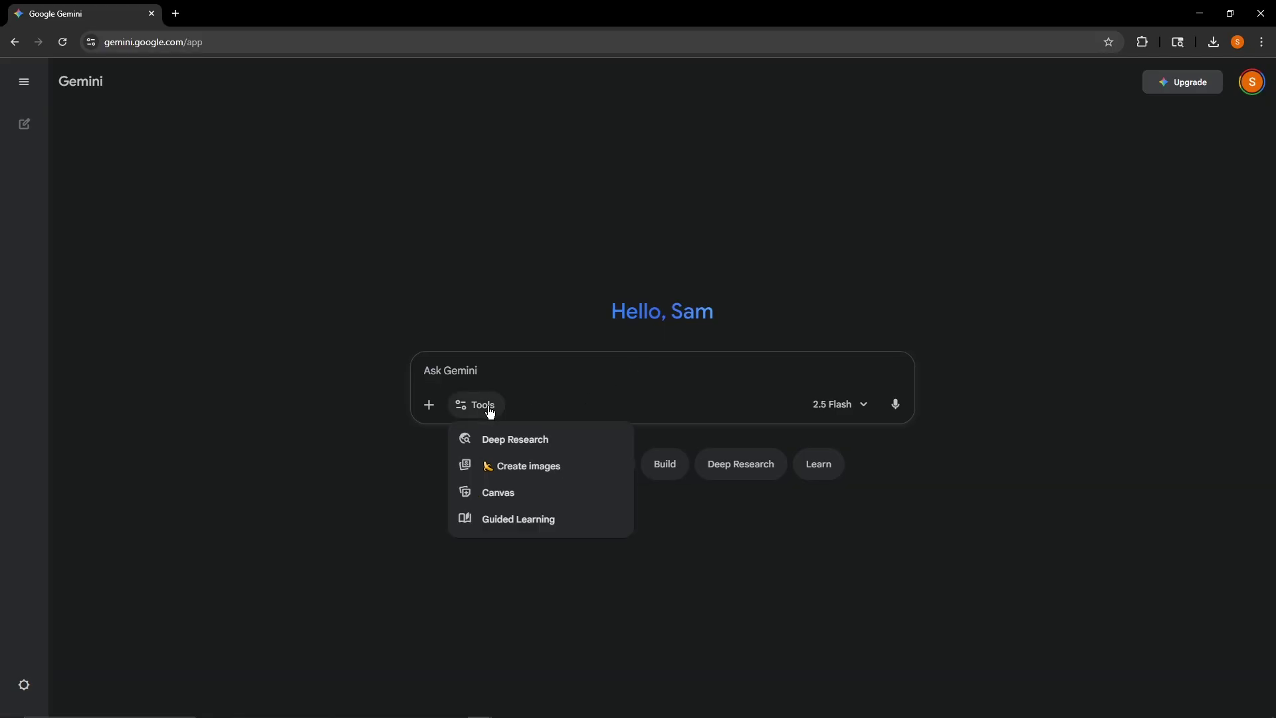
Switch Gemini to image creation, attach both photos, and submit the chair-into-bathroom prompt.
{"action": "left_click", "coordinate": [541, 464]}
{"action": "left_click", "coordinate": [433, 409]}
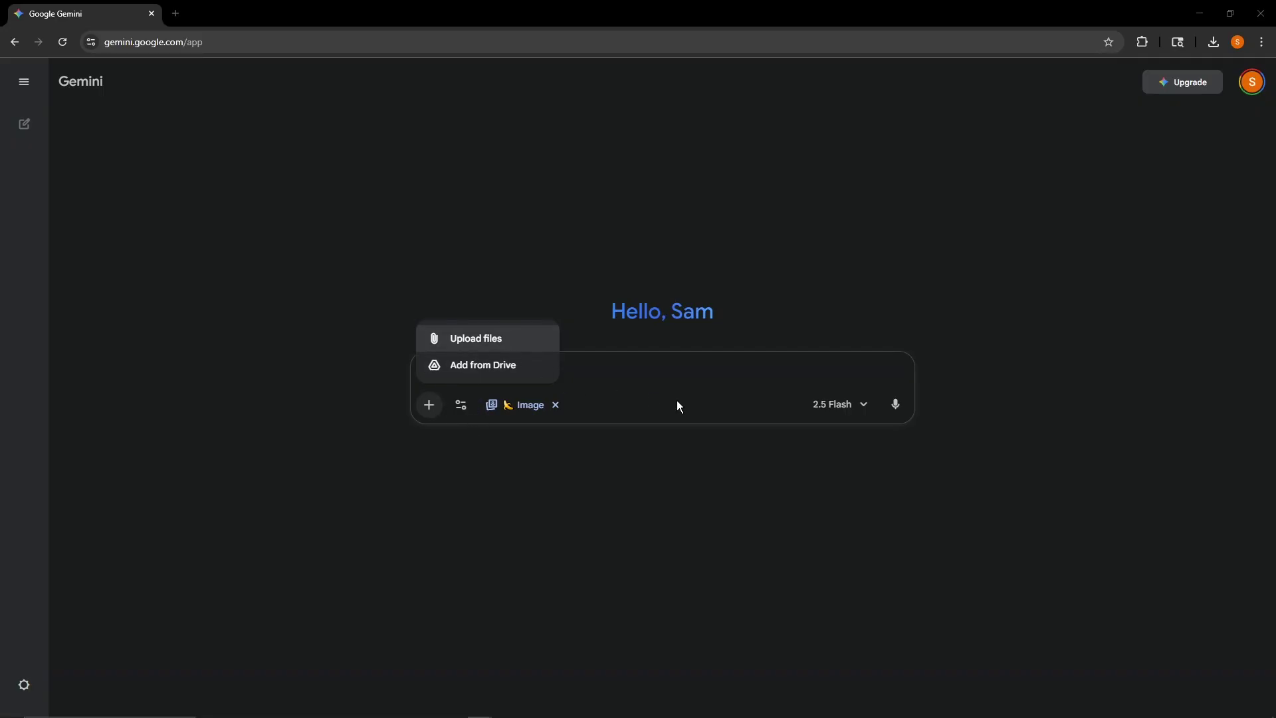
{"action": "type", "text": "Using "}
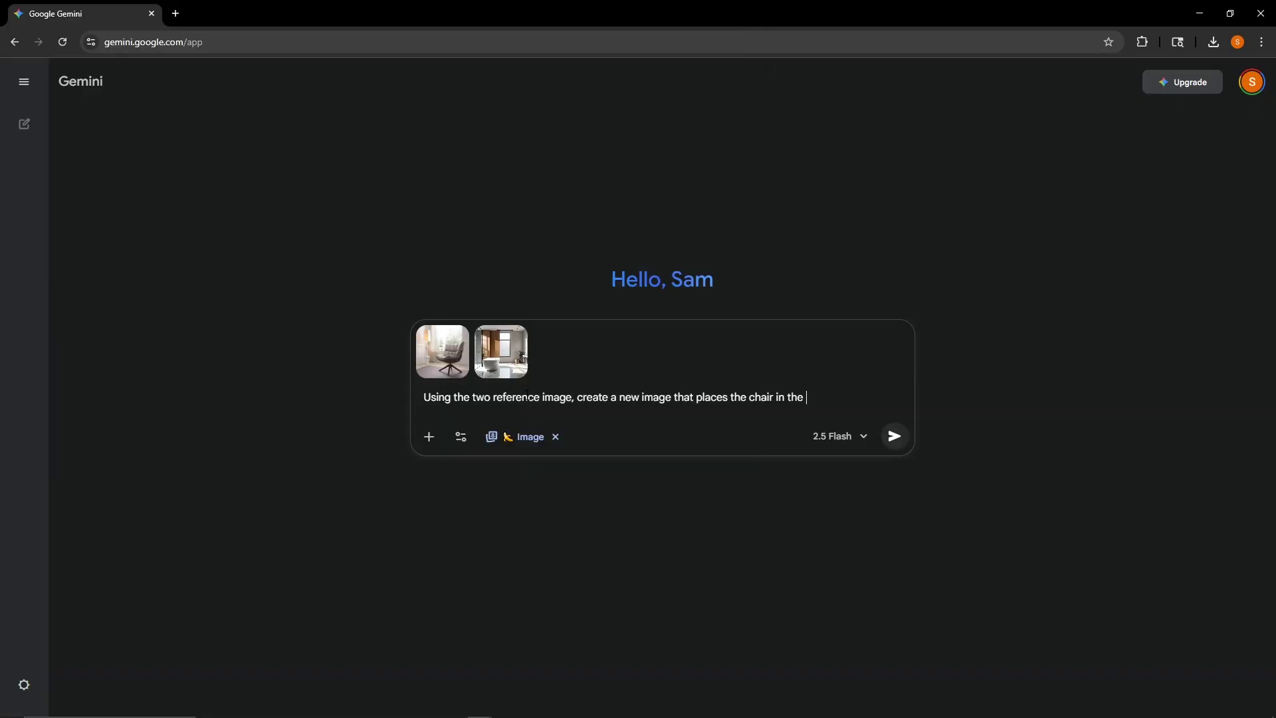
{"action": "type", "text": "the one image into the bathroom o"}
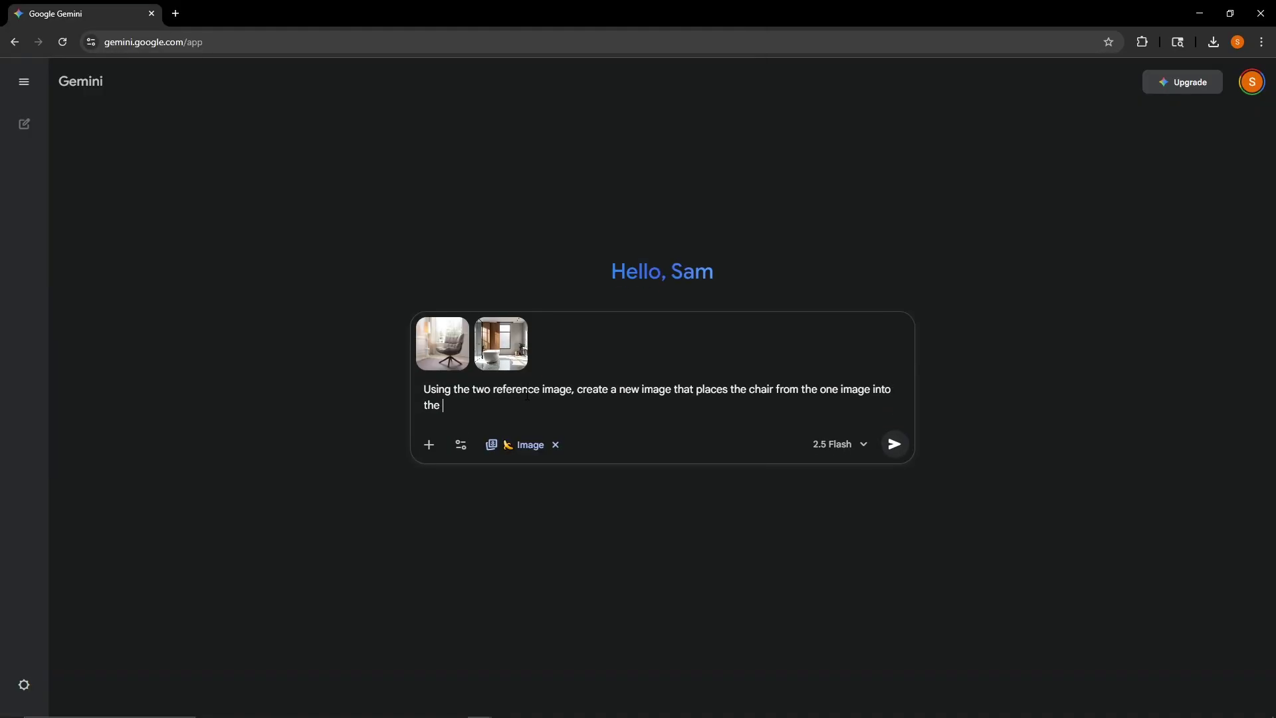
{"action": "left_click", "coordinate": [910, 452]}
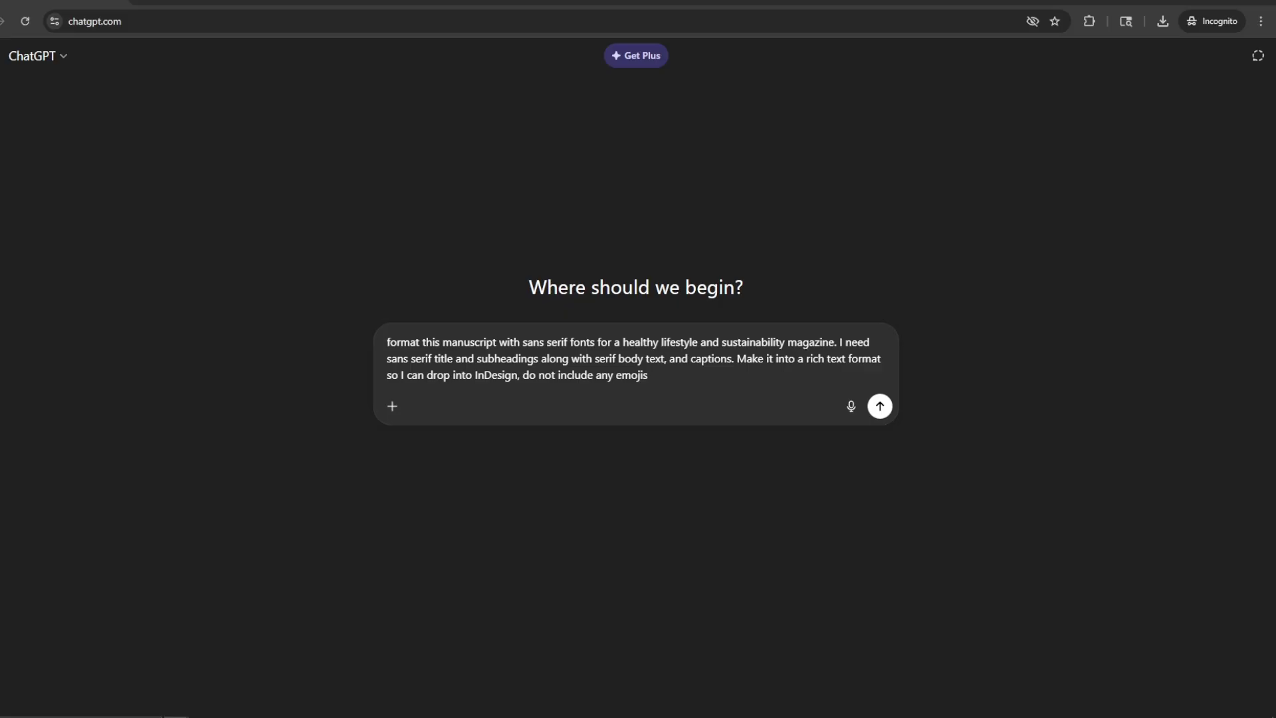
Attach the manuscript and save ChatGPT's formatted result as Live_Light_Zine_Formatted.rtf.
{"action": "left_click_drag", "start_coordinate": [688, 400], "coordinate": [690, 400]}
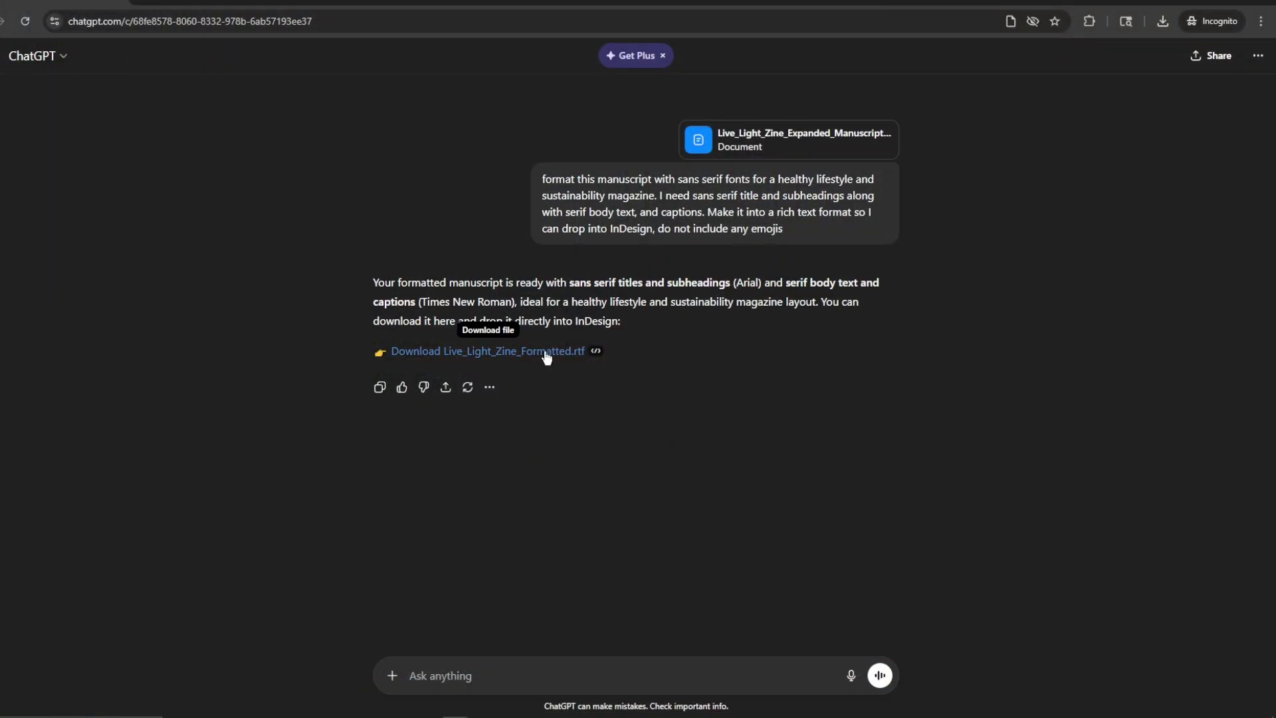
{"action": "left_click", "coordinate": [543, 352]}
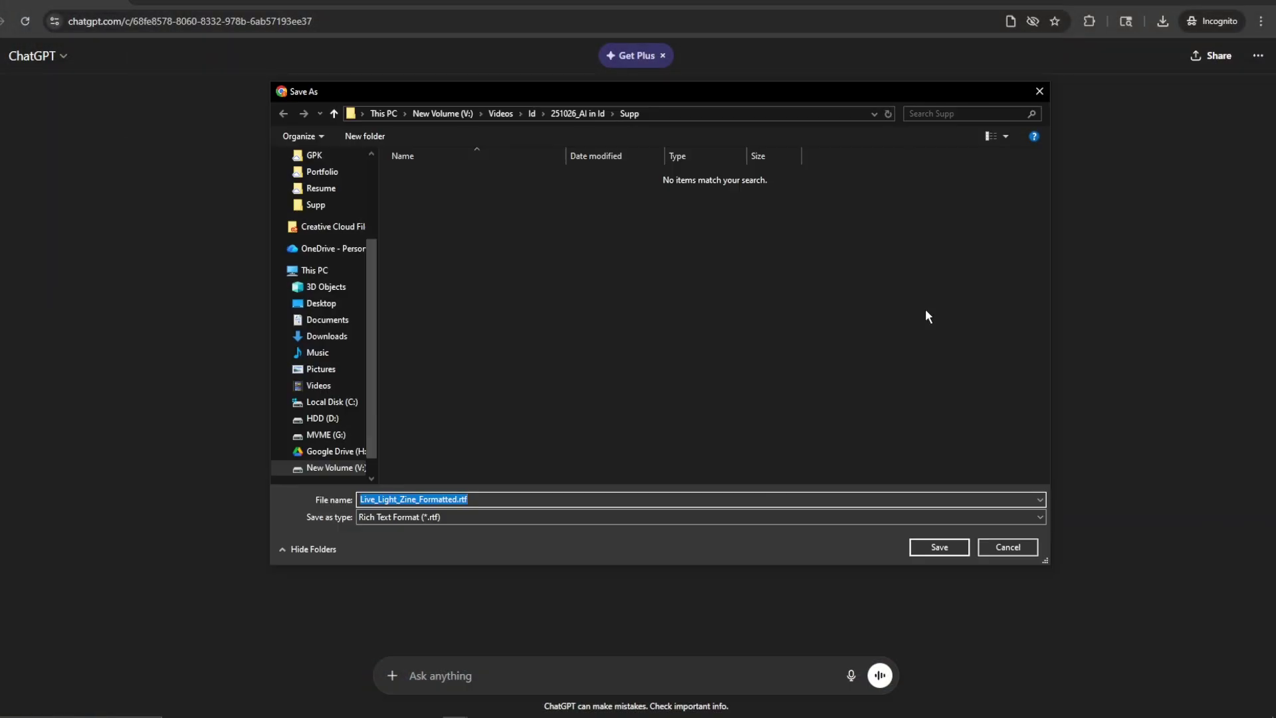
{"action": "left_click", "coordinate": [929, 547]}
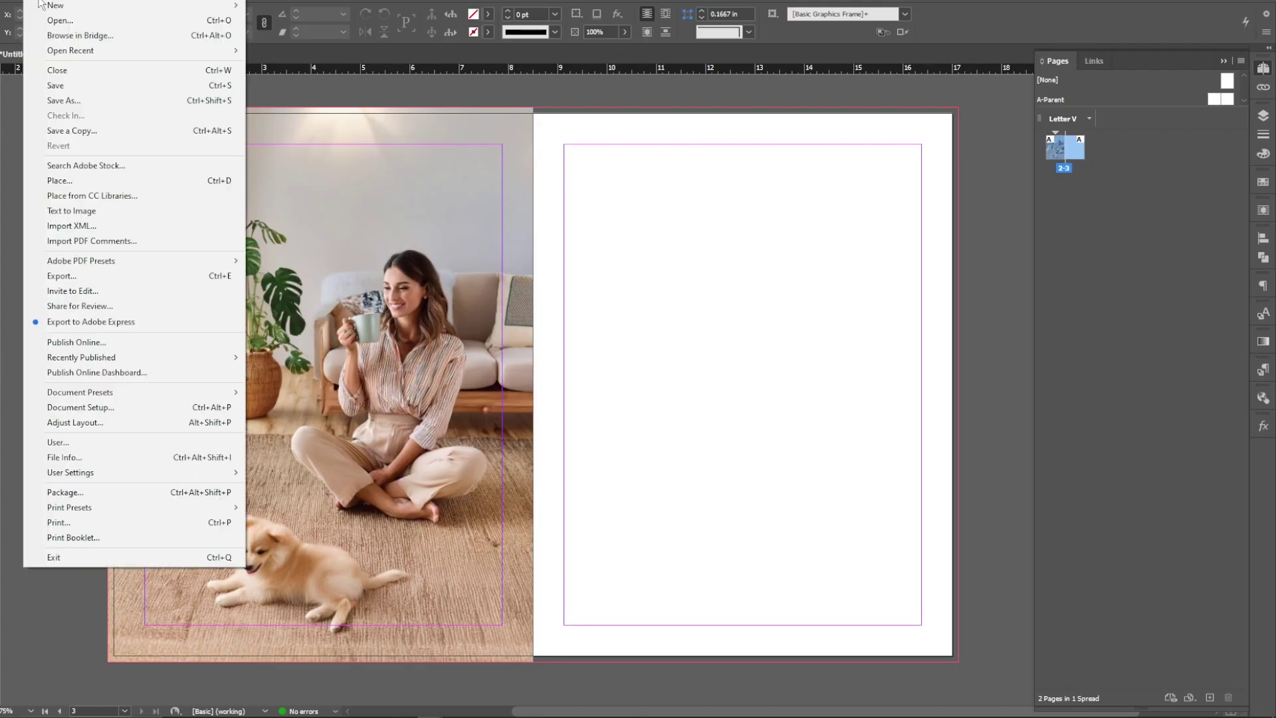
{"action": "key", "text": "ctrl+d"}
{"action": "mouse_move", "coordinate": [176, 706]}
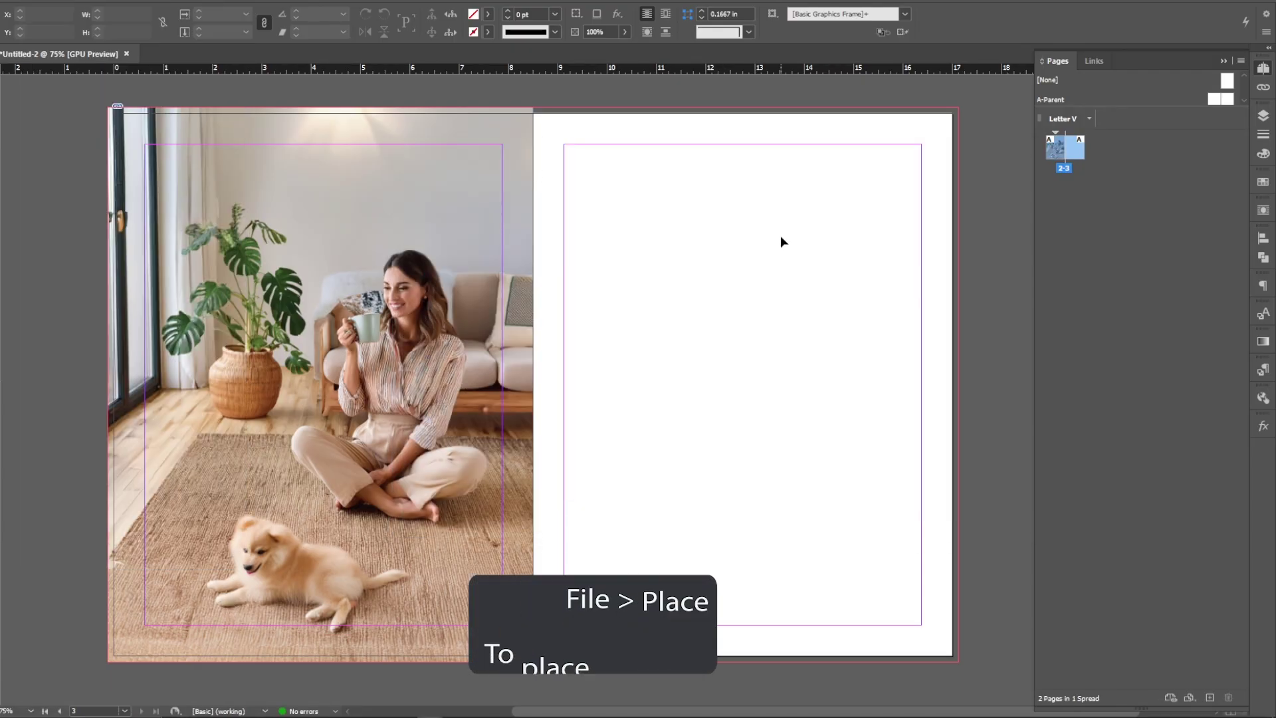
Place the formatted RTF text on the right page, then write a Gemini prompt for a sustainable-lifestyle spread.
{"action": "key", "text": "alt+f"}
{"action": "left_click", "coordinate": [58, 185]}
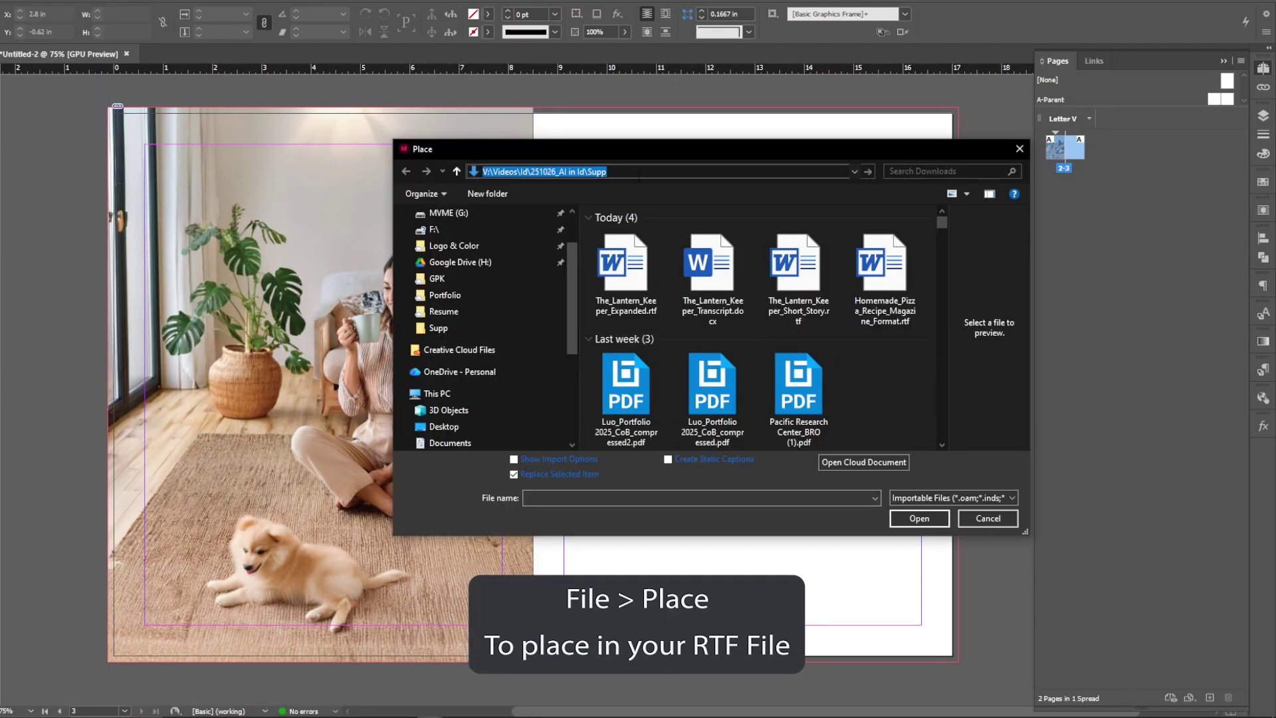
{"action": "left_click", "coordinate": [588, 197]}
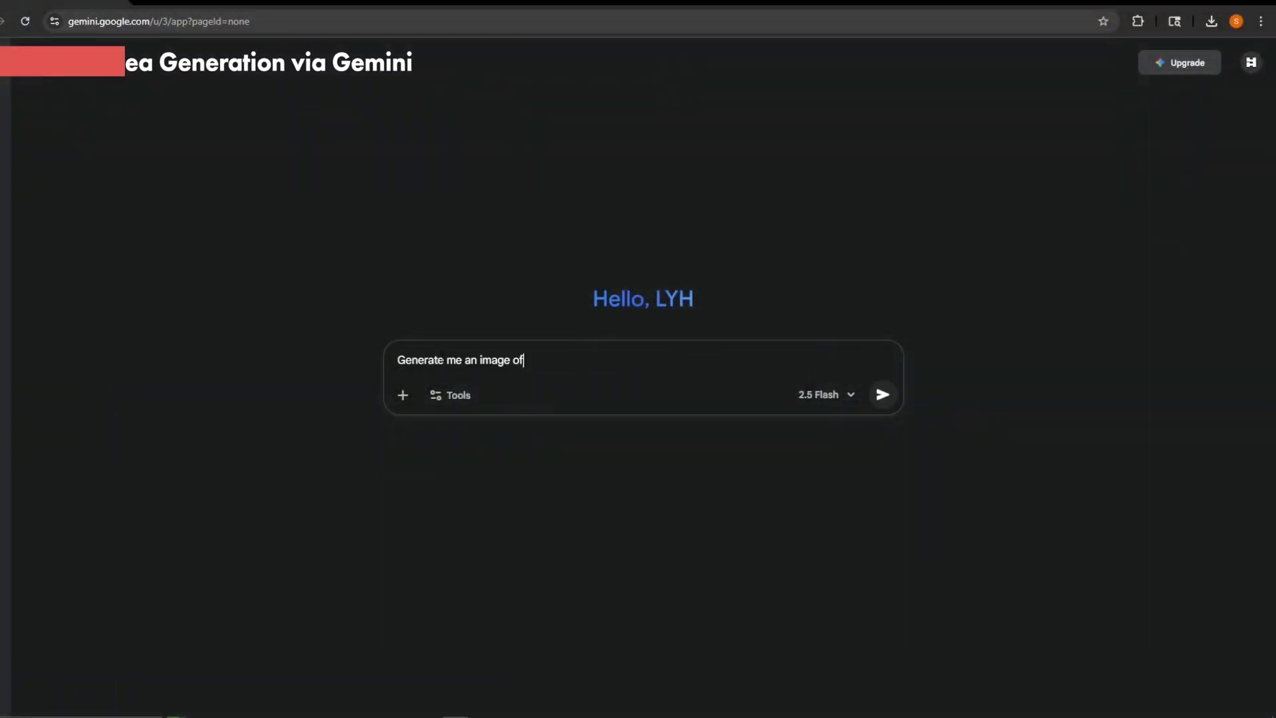
{"action": "type", "text": "a modern two page magazine spread focused on sustainable lifestyle, aesthetic is clean, minimalist and sophistocated with editorial photography. I need clean layouts with sans serif titles and serif body text, I want"}
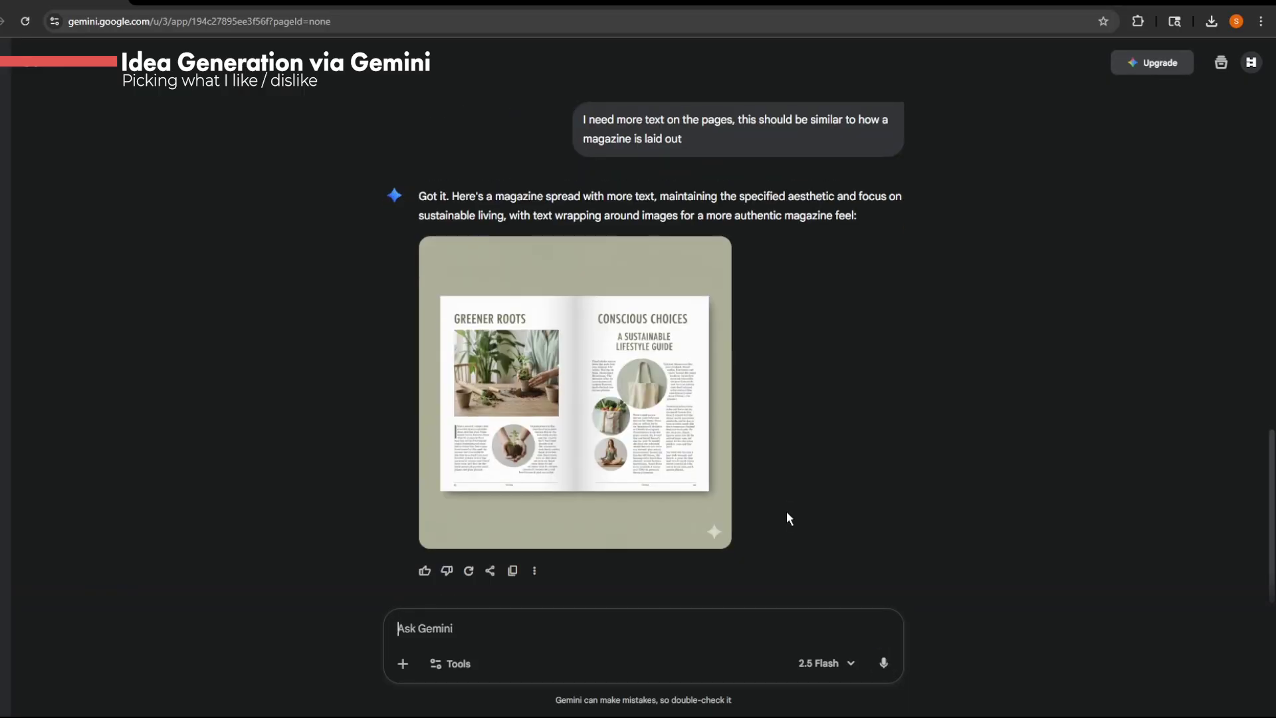